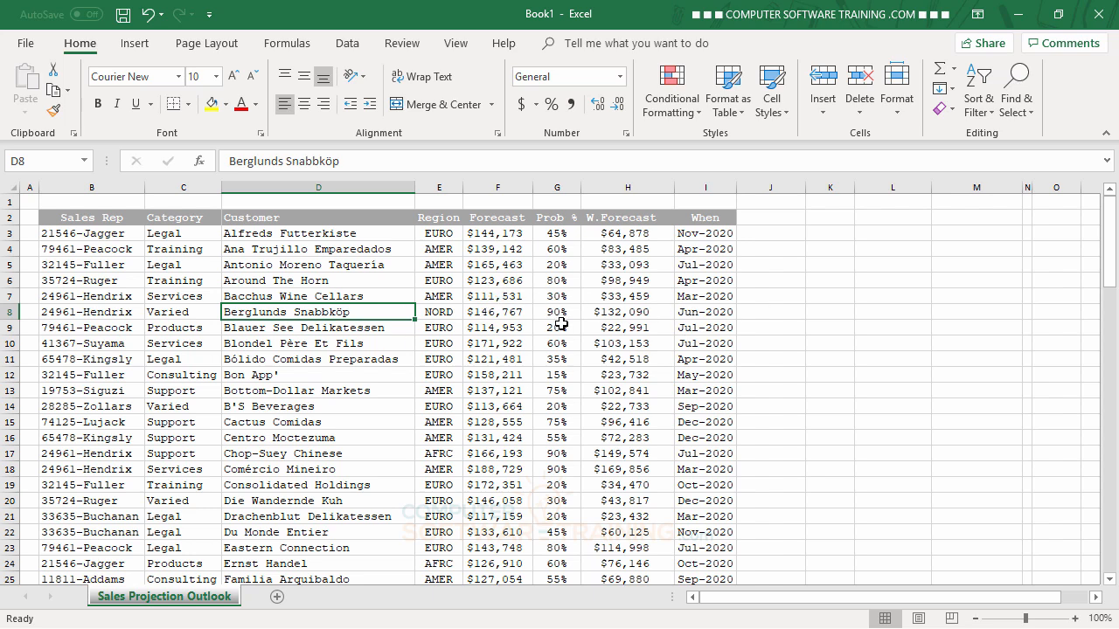
Step: Look through the sales projection records, from the header row down to the later customers
{"action": "scroll", "coordinate": [564, 321], "scroll_direction": "down", "scroll_amount": 12}
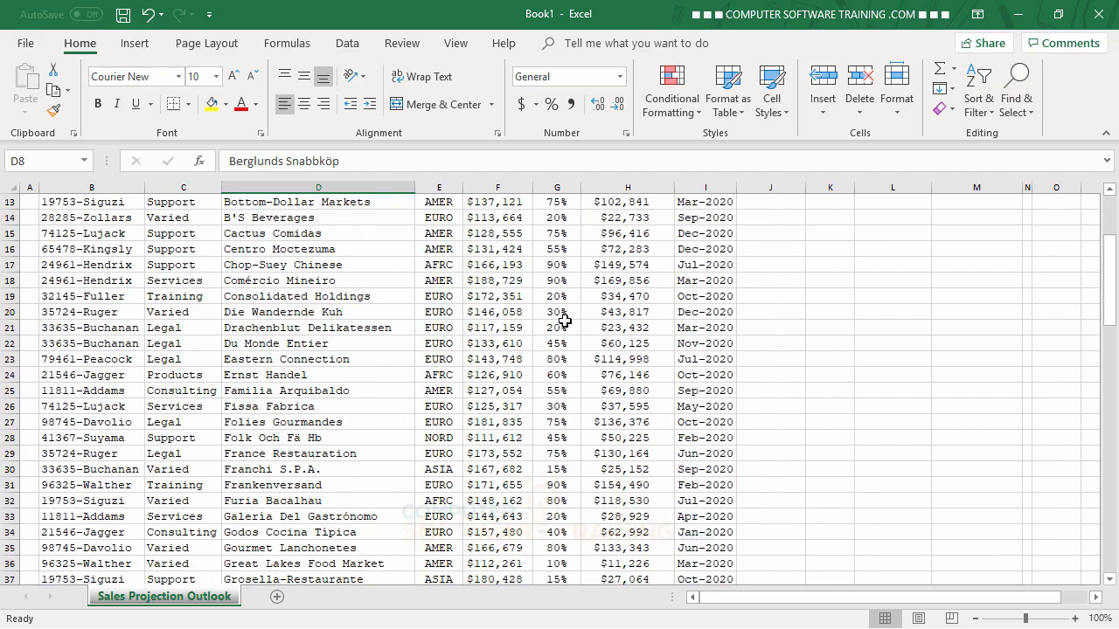
{"action": "scroll", "coordinate": [565, 322], "scroll_direction": "down", "scroll_amount": 2}
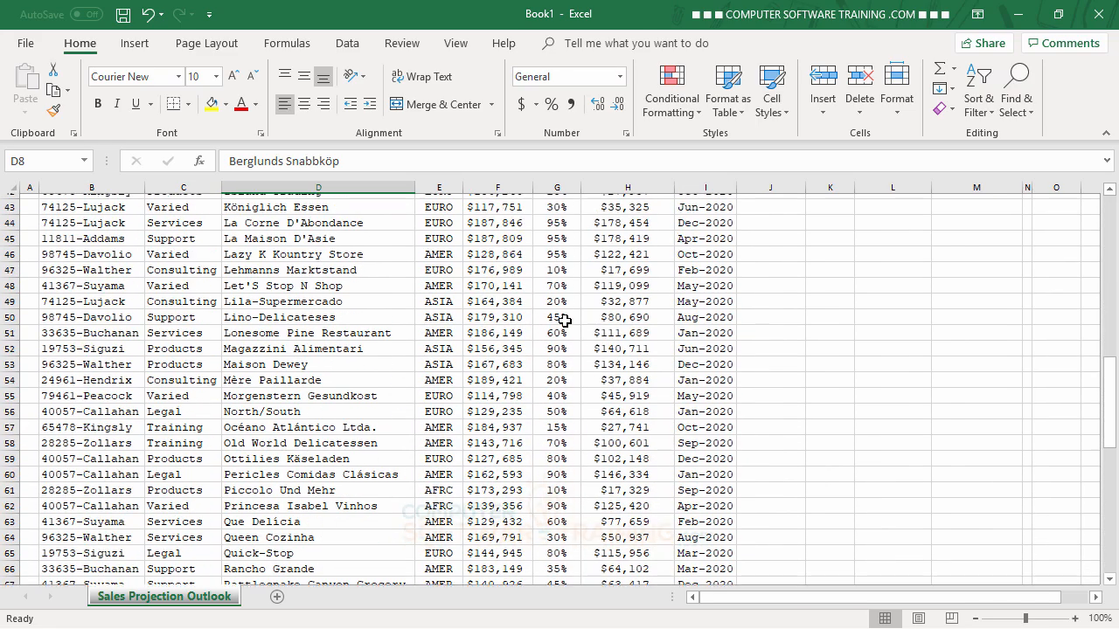
{"action": "scroll", "coordinate": [565, 322], "scroll_direction": "up", "scroll_amount": 14}
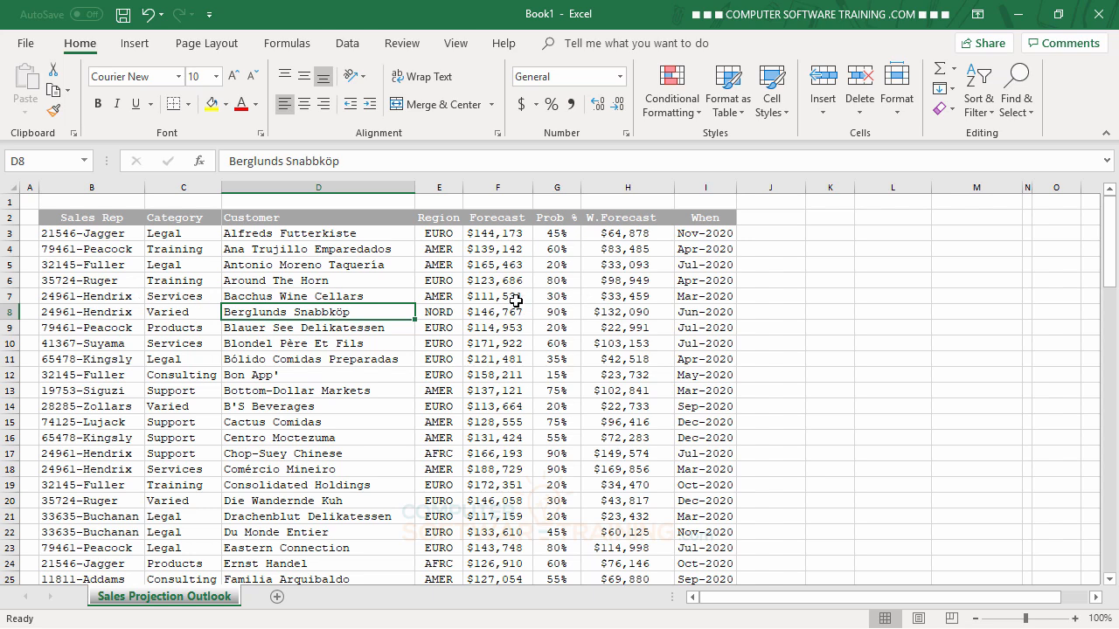
{"action": "scroll", "coordinate": [517, 296], "scroll_direction": "down", "scroll_amount": 3}
{"action": "scroll", "coordinate": [518, 310], "scroll_direction": "down", "scroll_amount": 1}
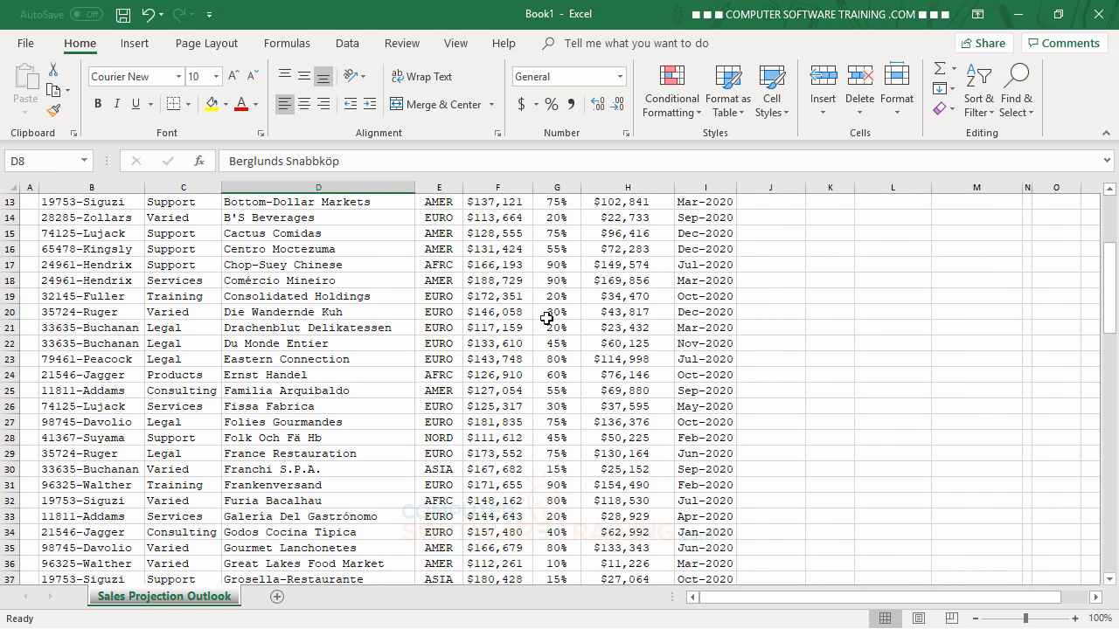
{"action": "scroll", "coordinate": [546, 317], "scroll_direction": "up", "scroll_amount": 4}
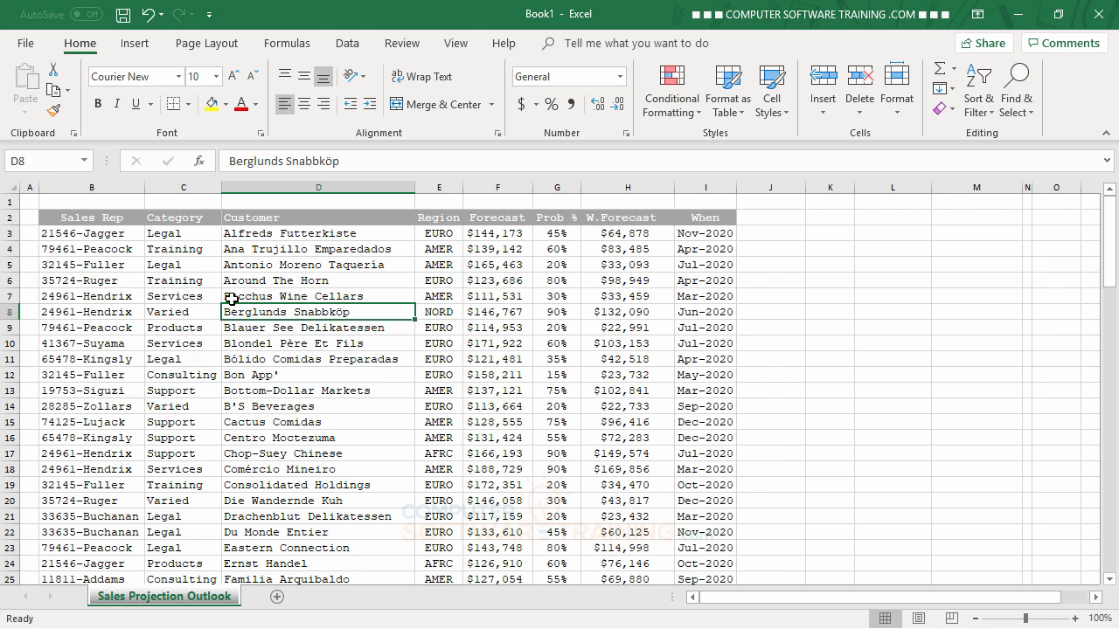
{"action": "scroll", "coordinate": [393, 342], "scroll_direction": "down", "scroll_amount": 13}
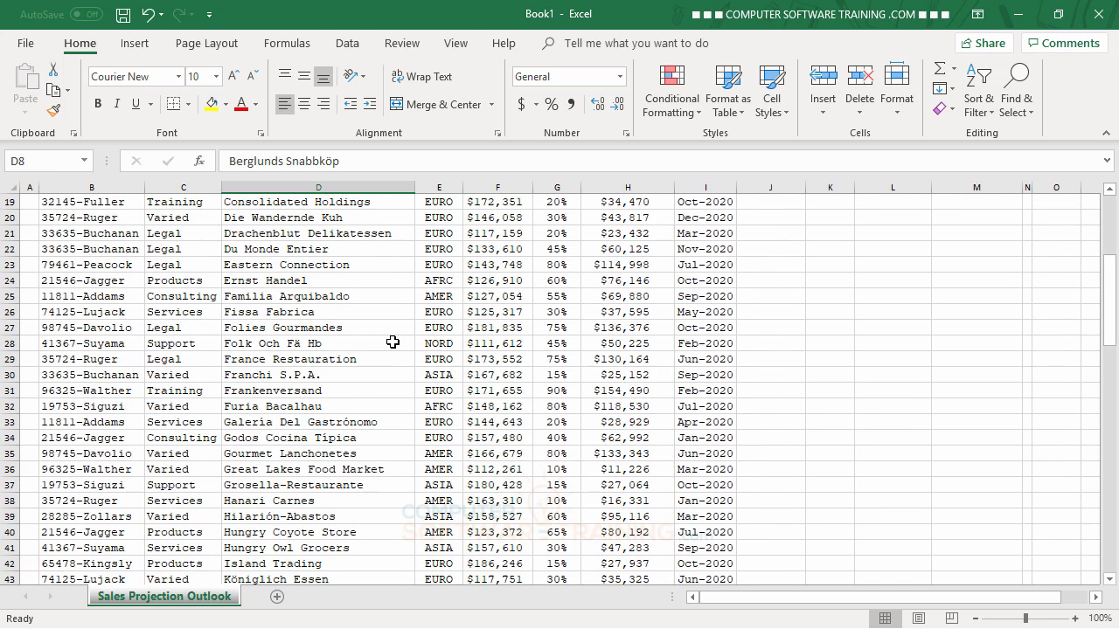
{"action": "scroll", "coordinate": [392, 342], "scroll_direction": "down", "scroll_amount": 11}
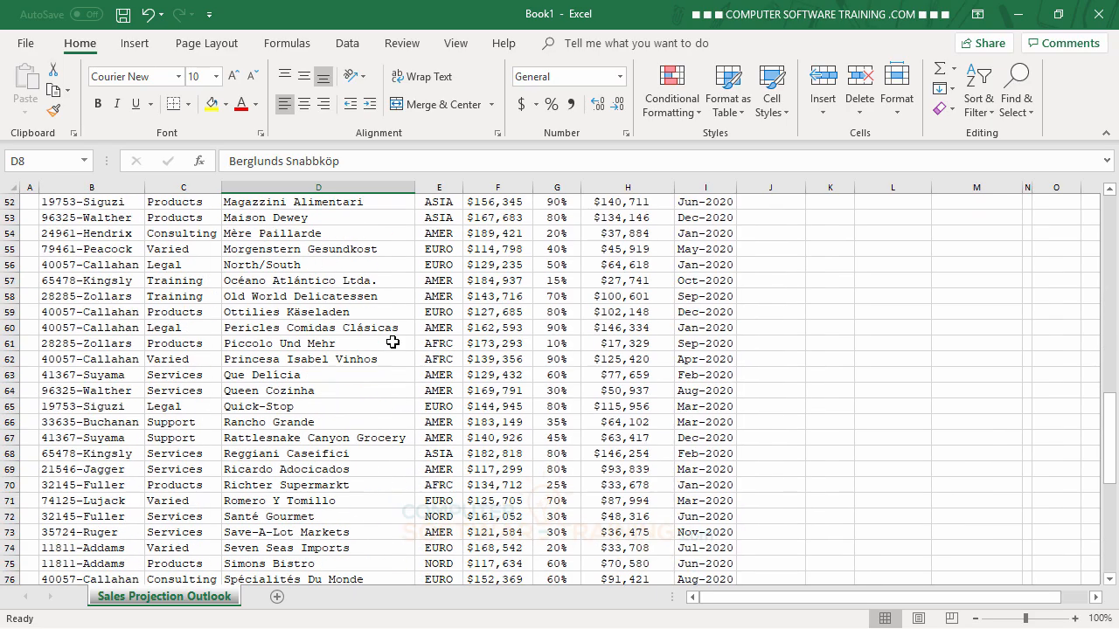
{"action": "scroll", "coordinate": [393, 342], "scroll_direction": "up", "scroll_amount": 14}
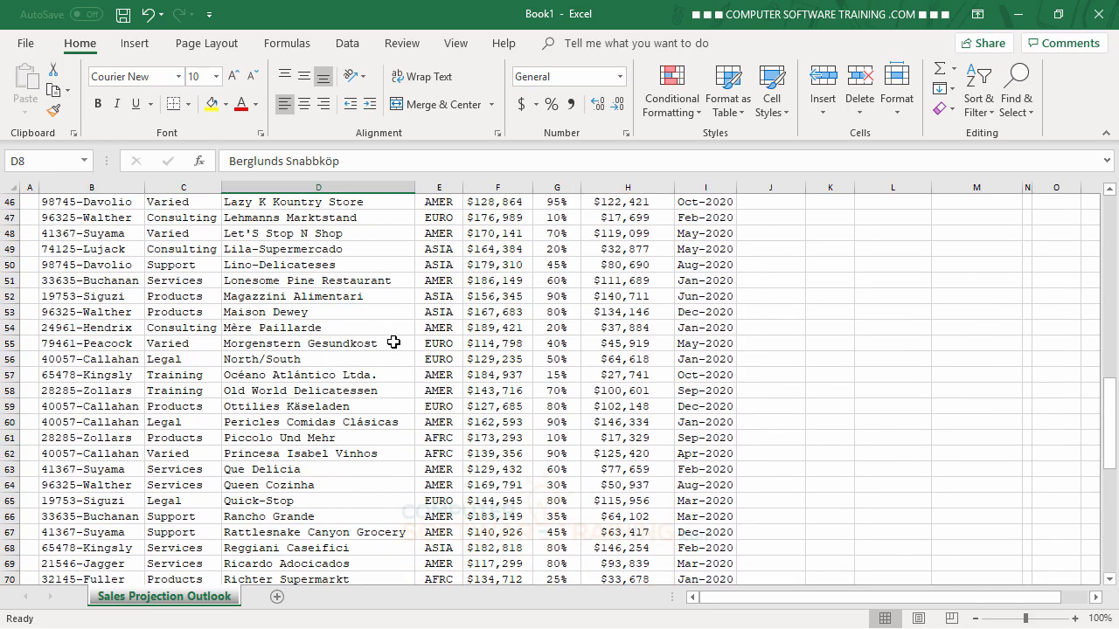
{"action": "scroll", "coordinate": [394, 342], "scroll_direction": "up", "scroll_amount": 10}
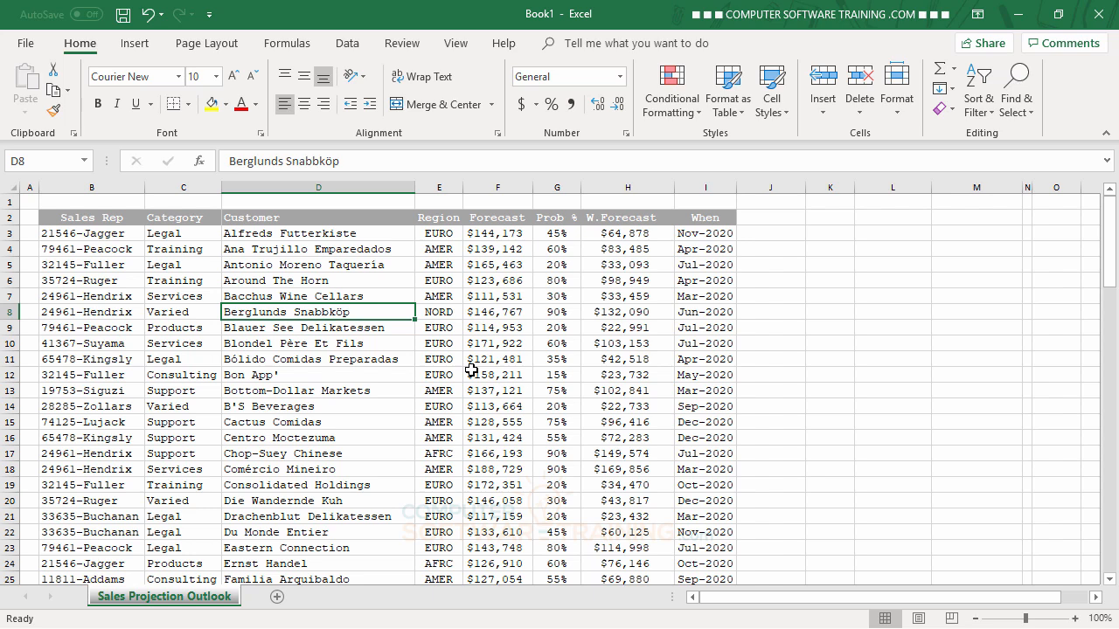
Step: Create a PivotTable on a new worksheet from the sales projection data in range B2:I92
{"action": "left_click", "coordinate": [344, 344]}
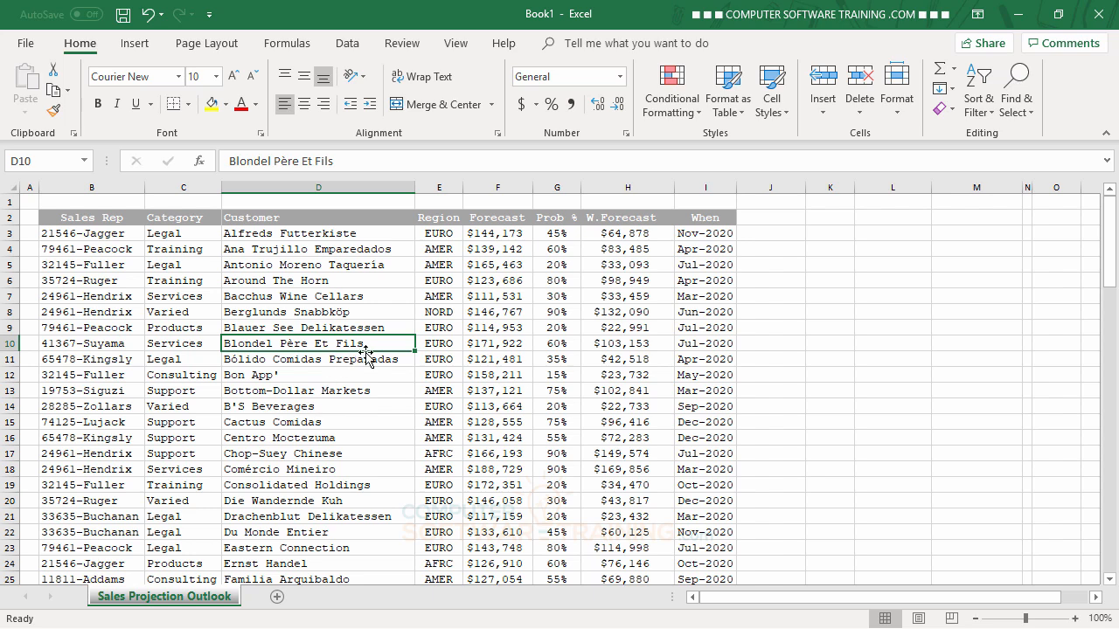
{"action": "left_click", "coordinate": [138, 45]}
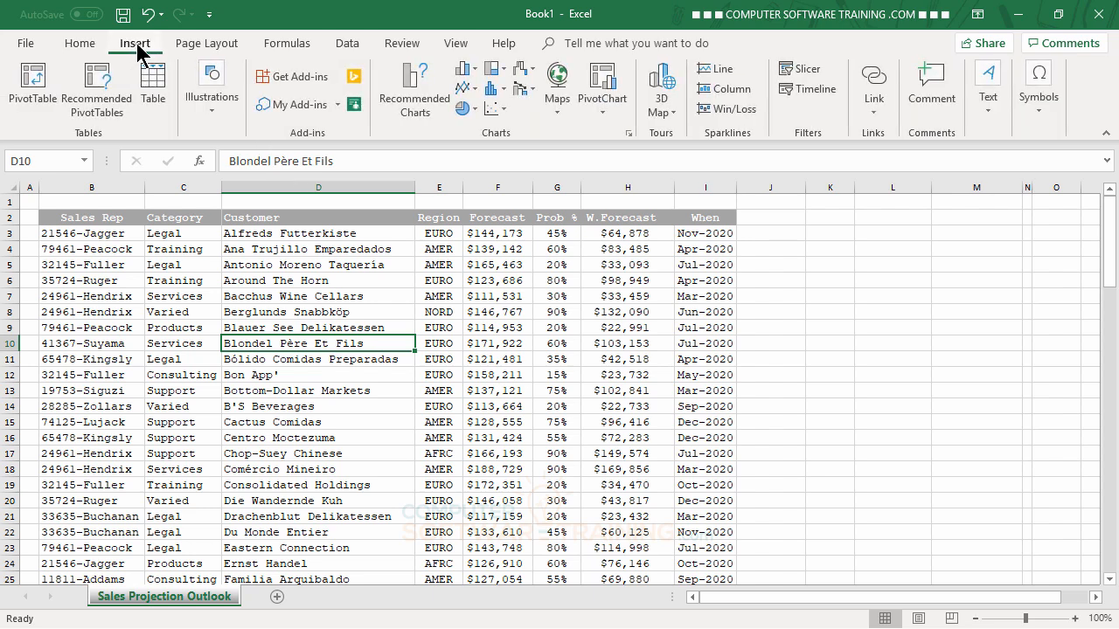
{"action": "left_click", "coordinate": [39, 90]}
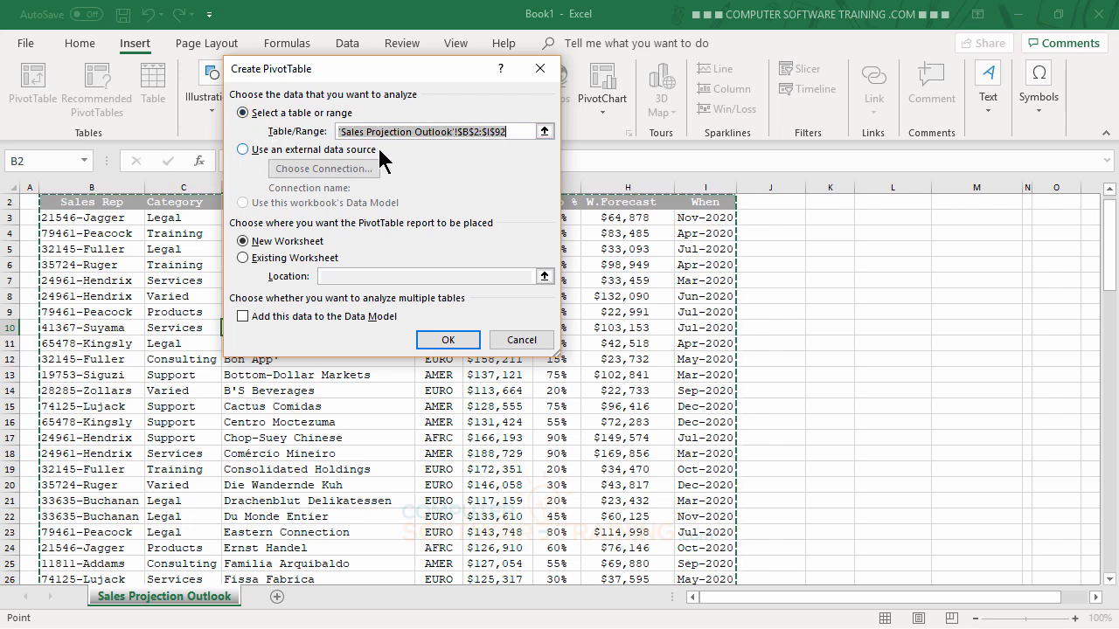
{"action": "left_click_drag", "start_coordinate": [410, 77], "coordinate": [939, 54]}
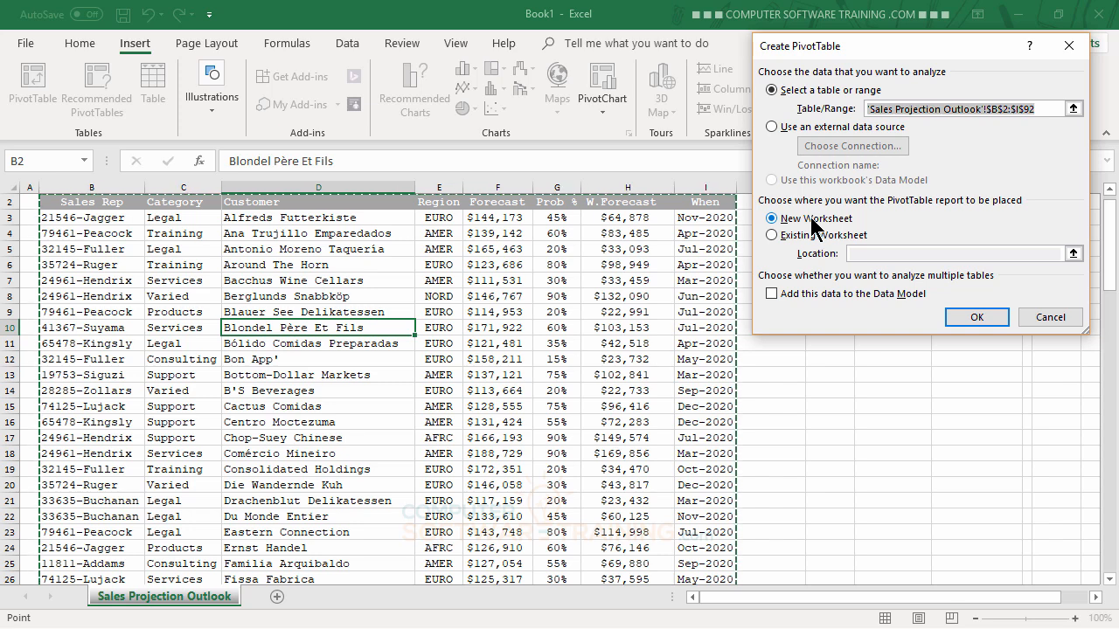
{"action": "left_click_drag", "start_coordinate": [921, 51], "coordinate": [467, 66]}
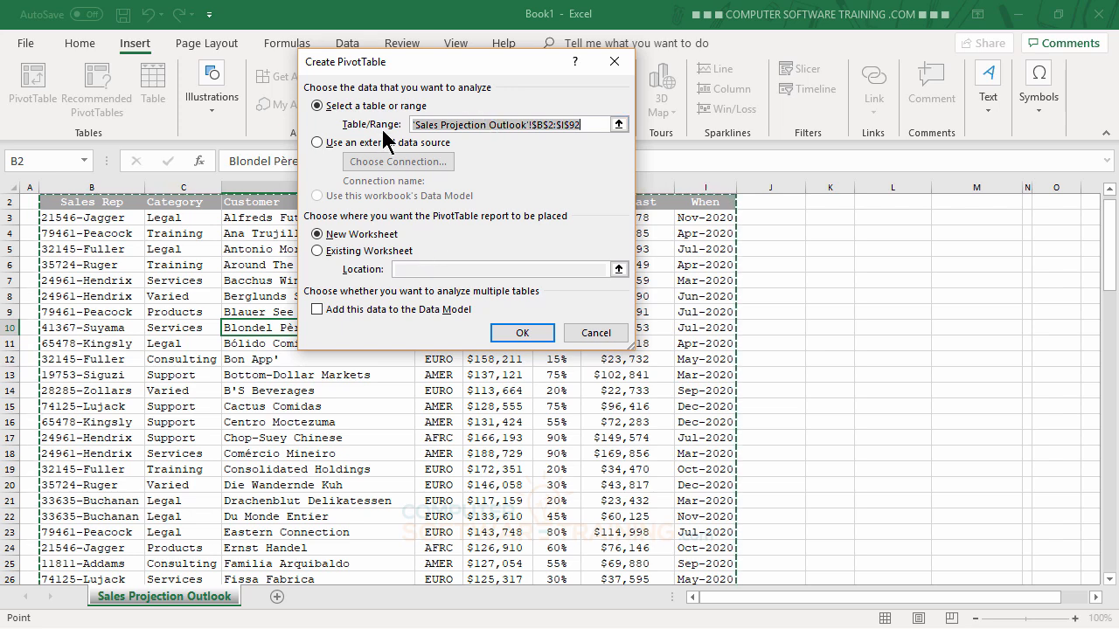
{"action": "left_click", "coordinate": [522, 332]}
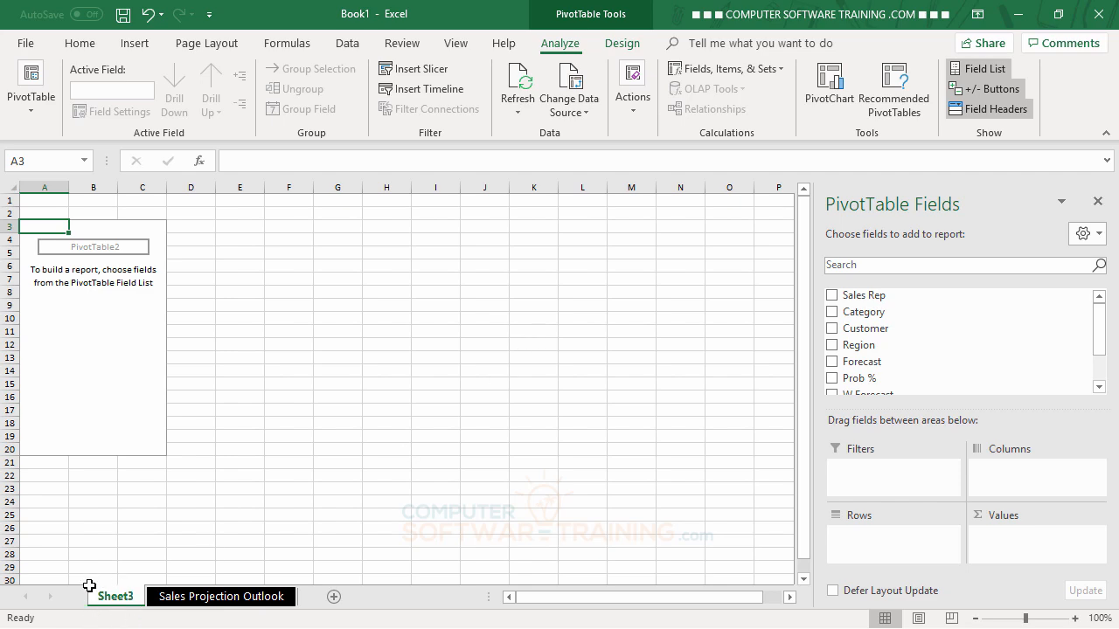
Step: Compare the Sales Projection Outlook column headings with the PivotTable field names on Sheet3
{"action": "left_click", "coordinate": [212, 603]}
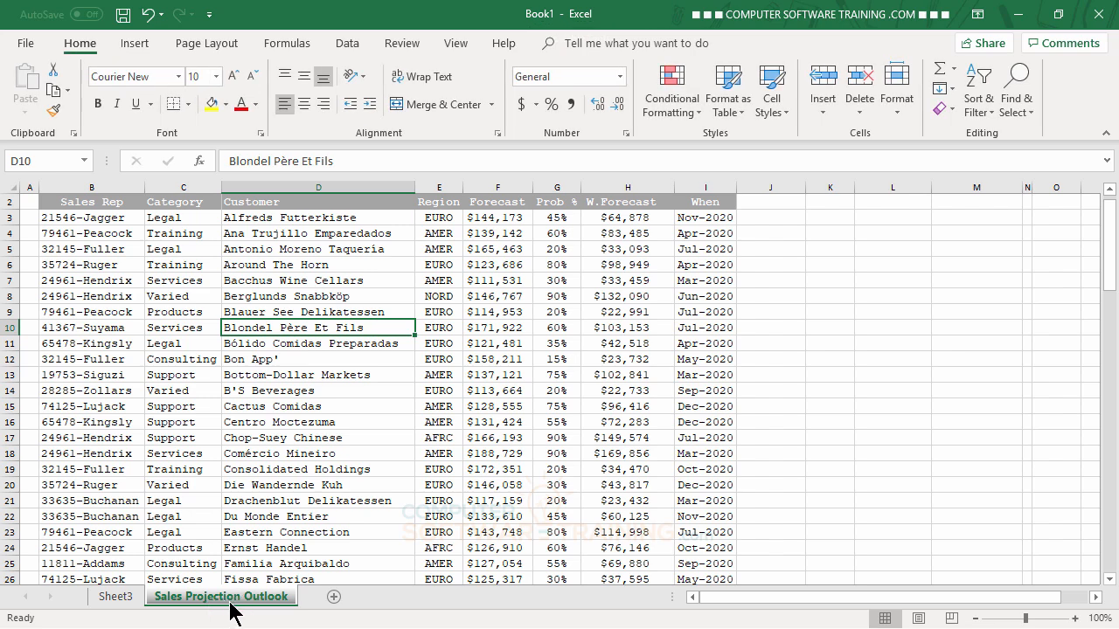
{"action": "left_click", "coordinate": [121, 601]}
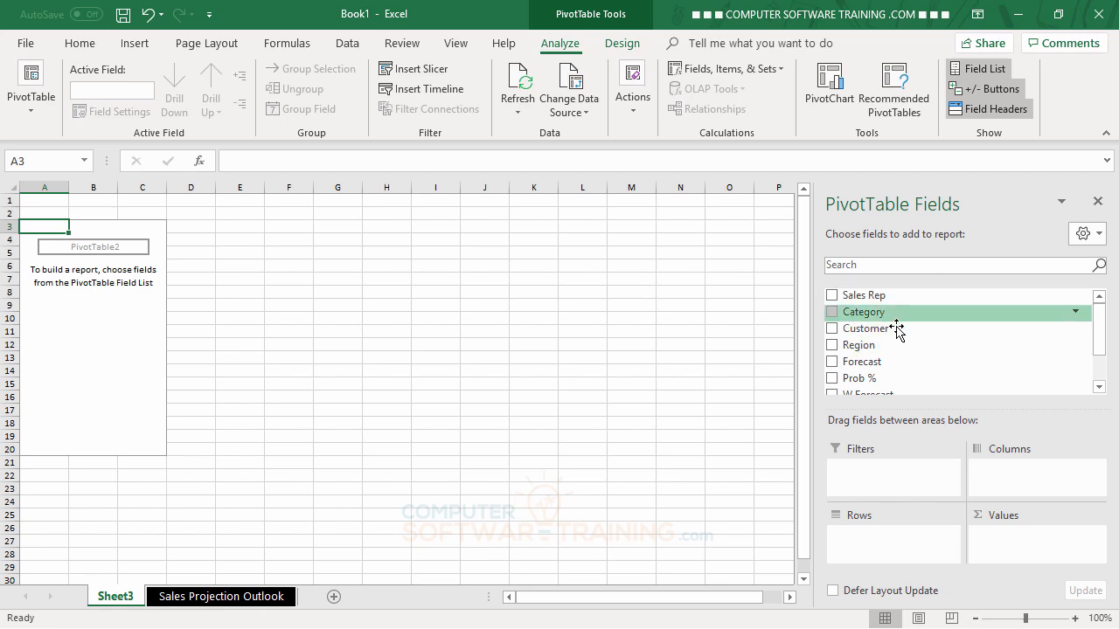
{"action": "left_click", "coordinate": [197, 601]}
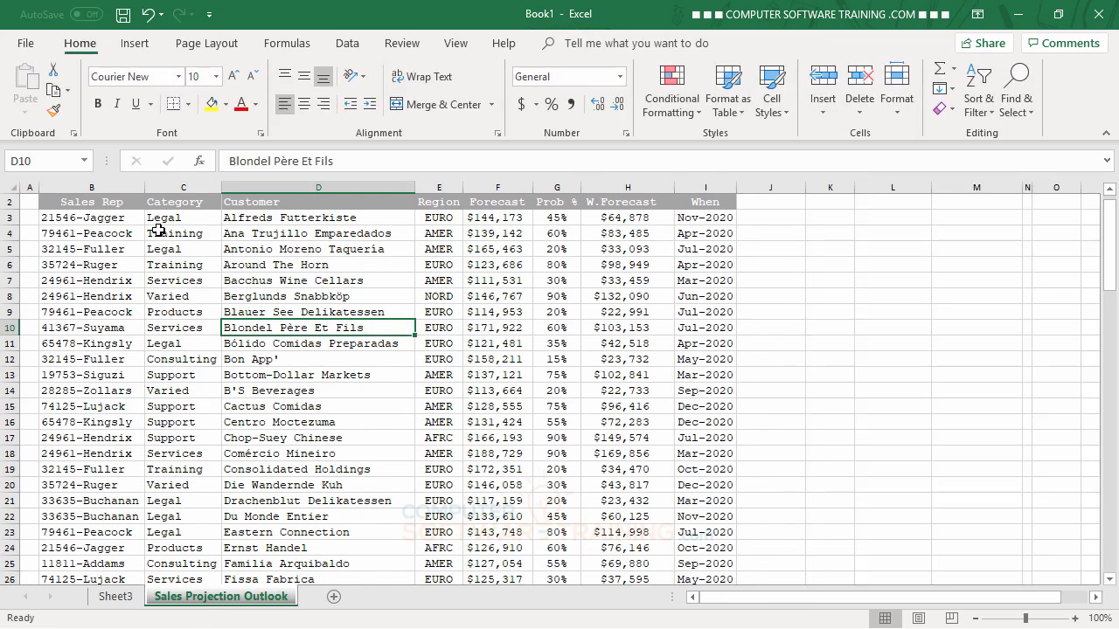
{"action": "left_click", "coordinate": [113, 598]}
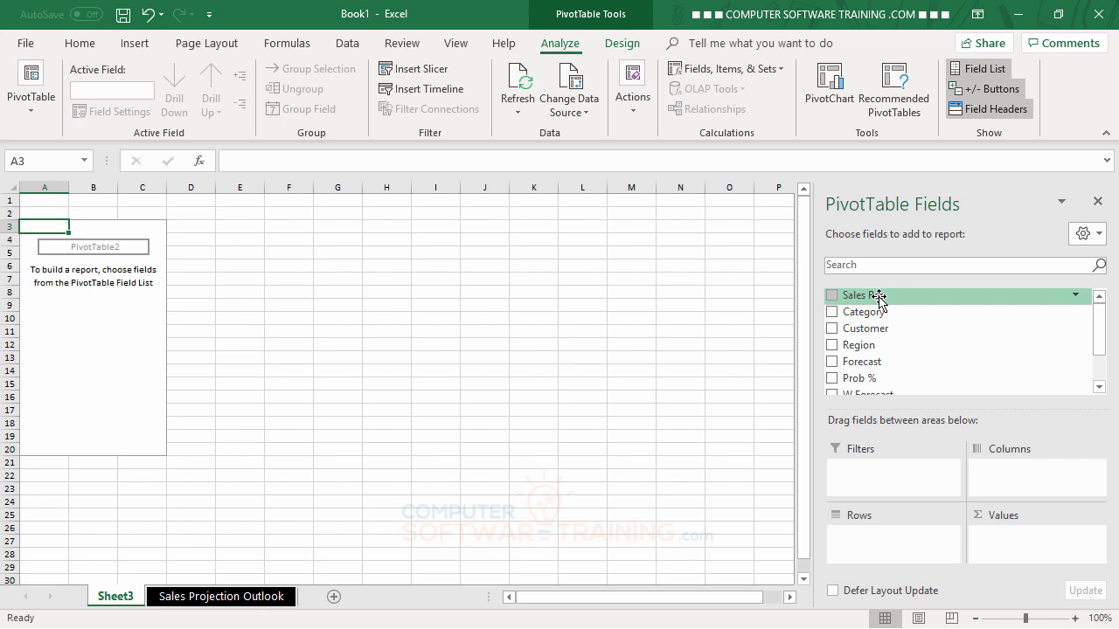
Step: Add Sales Rep as the PivotTable's row field and Forecast as its summed value field
{"action": "left_click_drag", "start_coordinate": [879, 299], "coordinate": [886, 542]}
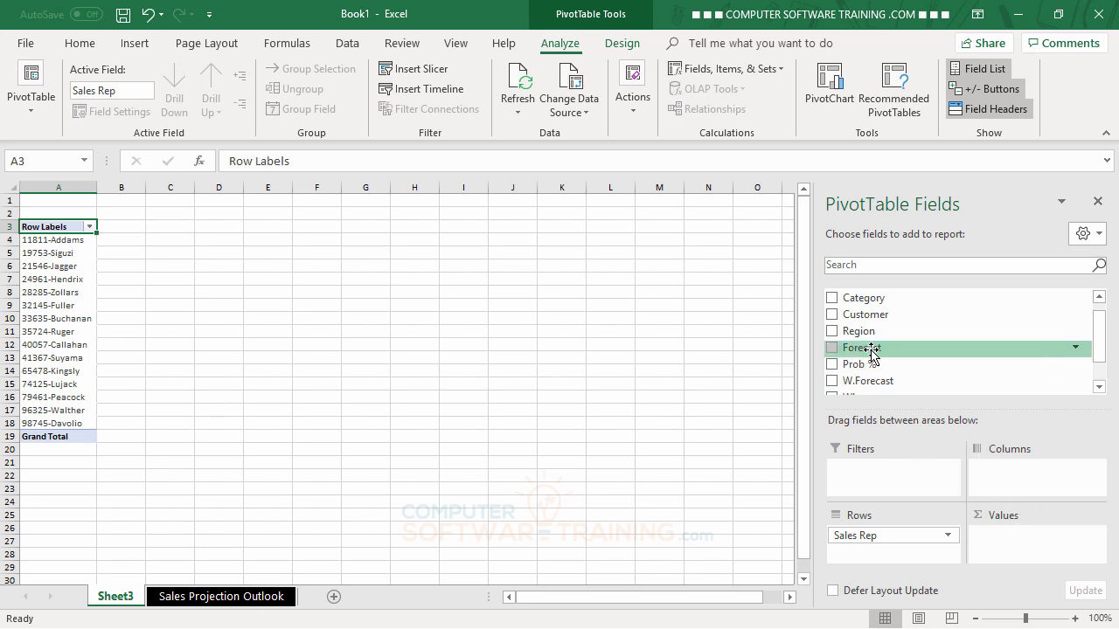
{"action": "left_click_drag", "start_coordinate": [870, 354], "coordinate": [1035, 547]}
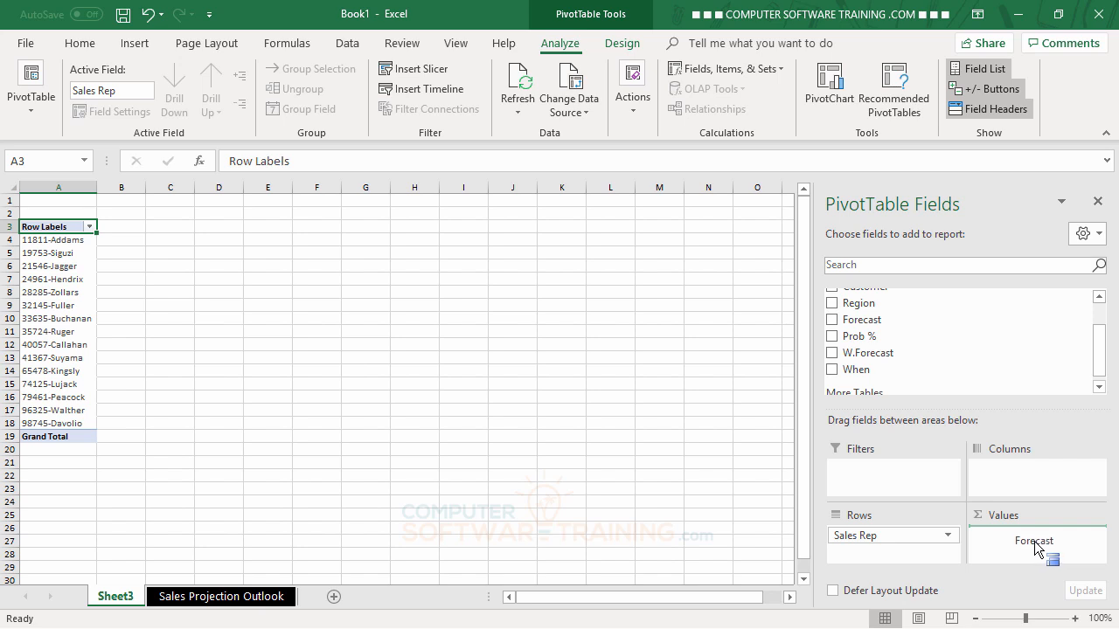
{"action": "left_click_drag", "start_coordinate": [1035, 547], "coordinate": [1035, 547]}
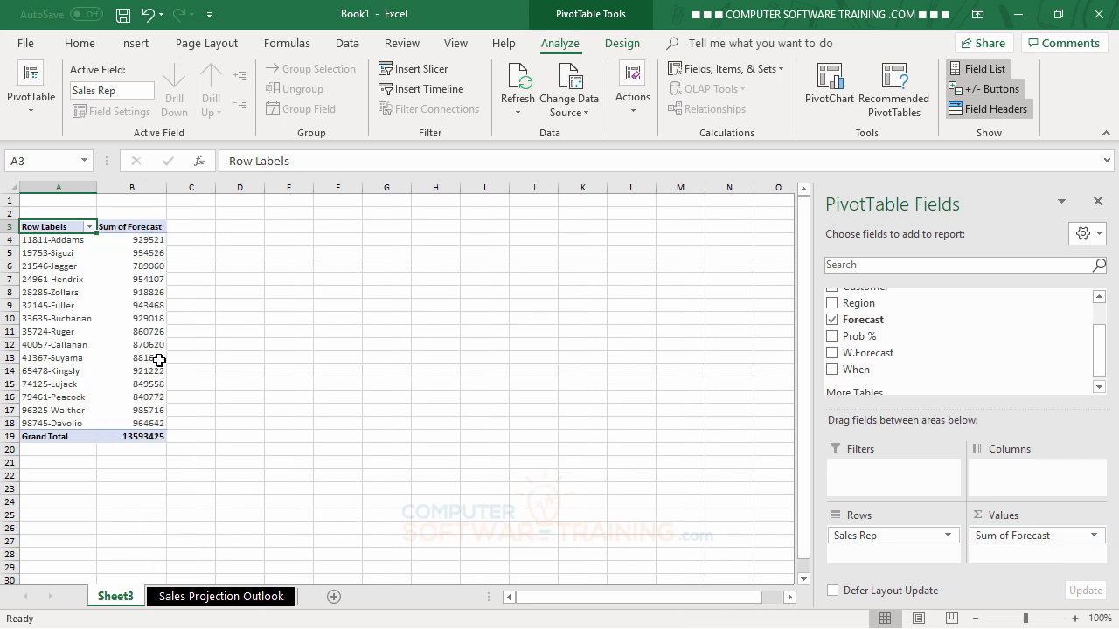
Step: Add Customer as a second row field beneath Sales Rep in the PivotTable
{"action": "mouse_move", "coordinate": [156, 370]}
{"action": "mouse_move", "coordinate": [154, 243]}
{"action": "left_click_drag", "start_coordinate": [1099, 375], "coordinate": [1101, 355]}
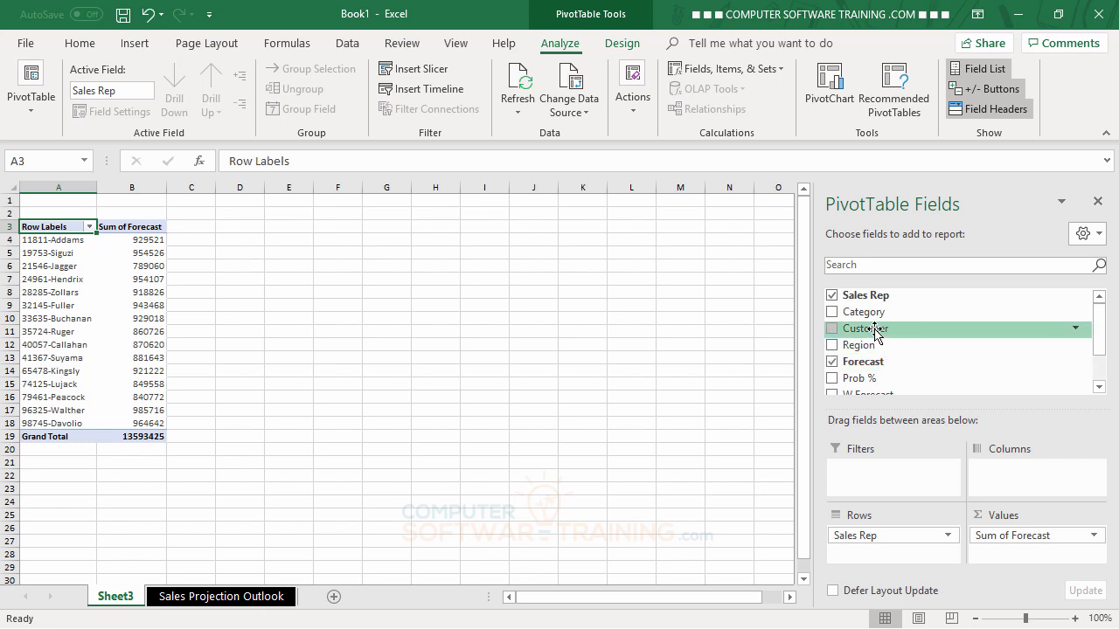
{"action": "left_click_drag", "start_coordinate": [878, 333], "coordinate": [881, 561]}
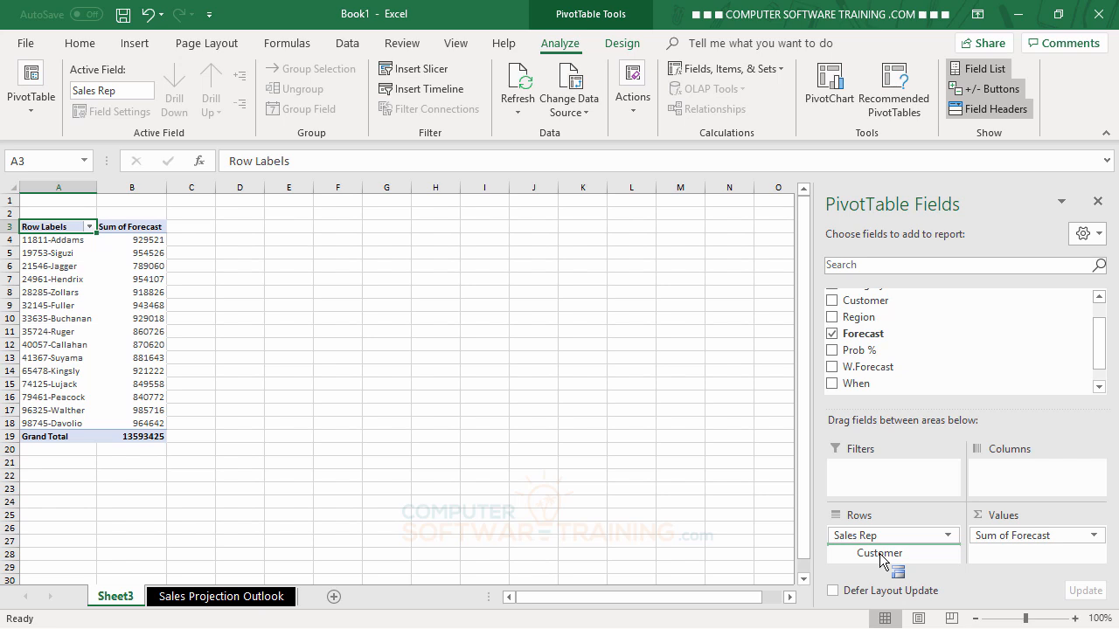
{"action": "left_click_drag", "start_coordinate": [881, 555], "coordinate": [878, 548]}
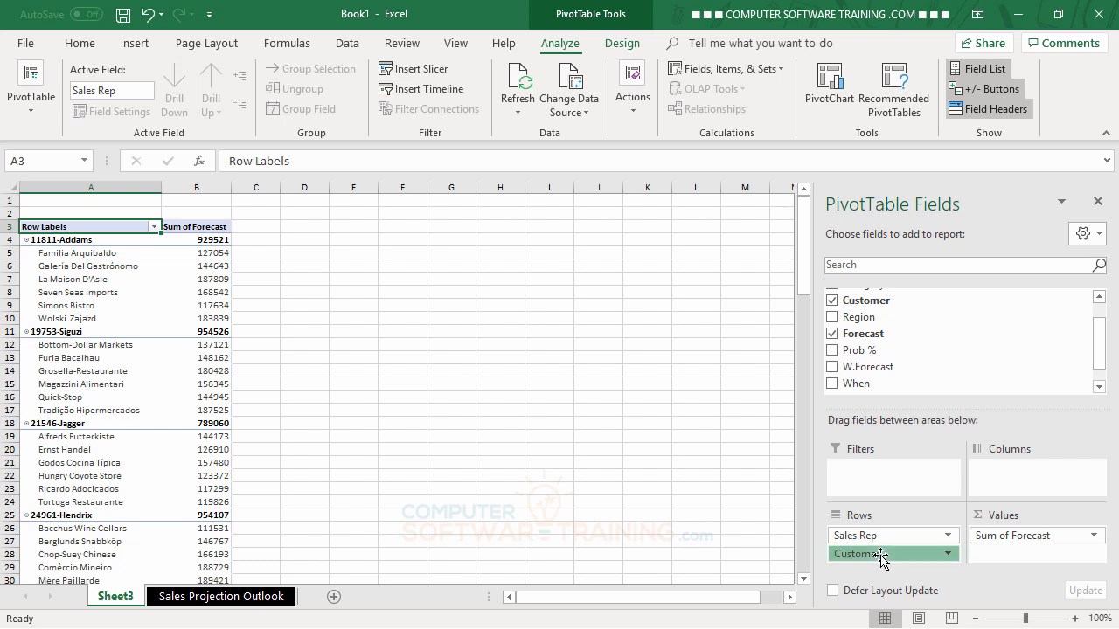
Step: Try Customer as the outer row field above Sales Rep, and move it back beneath Sales Rep
{"action": "left_click_drag", "start_coordinate": [881, 555], "coordinate": [907, 535]}
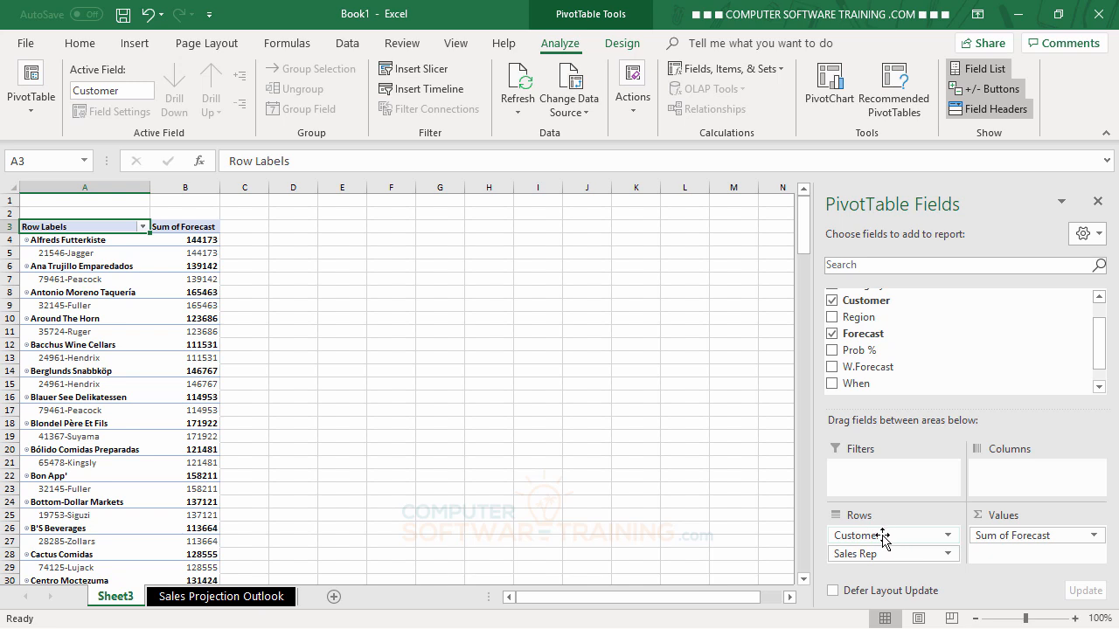
{"action": "left_click_drag", "start_coordinate": [886, 535], "coordinate": [889, 564]}
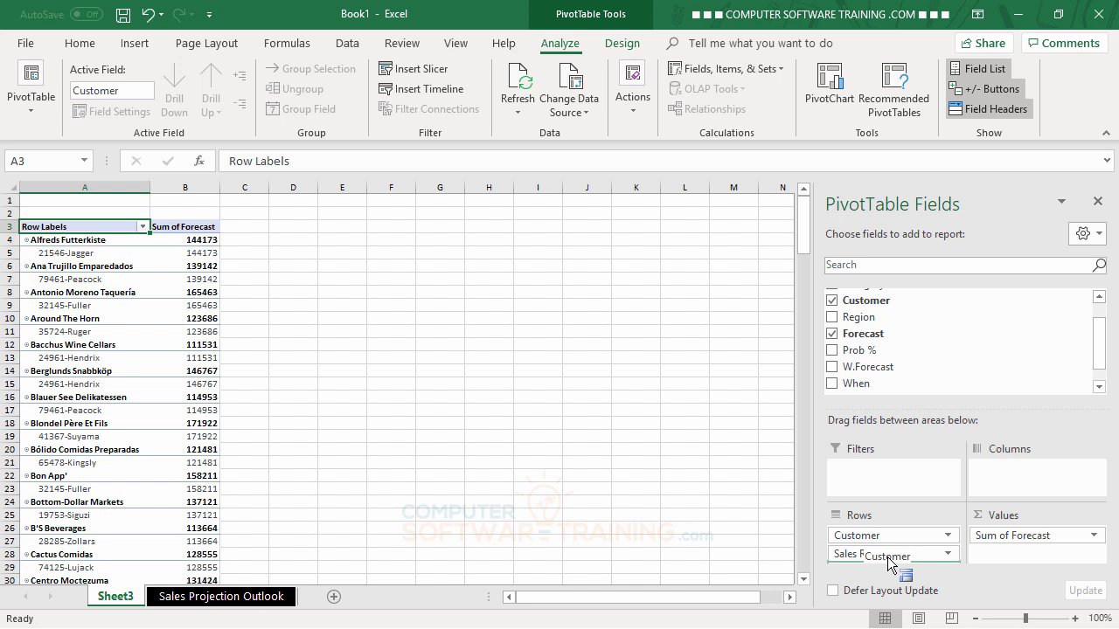
{"action": "left_click_drag", "start_coordinate": [888, 564], "coordinate": [888, 559]}
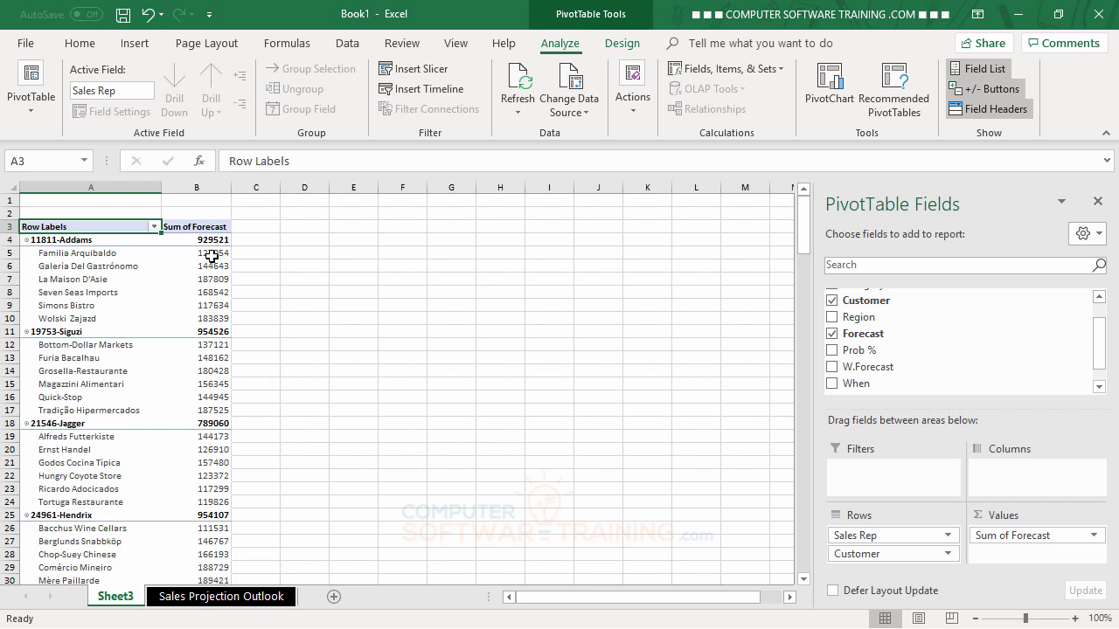
{"action": "mouse_move", "coordinate": [219, 383]}
{"action": "left_click", "coordinate": [80, 44]}
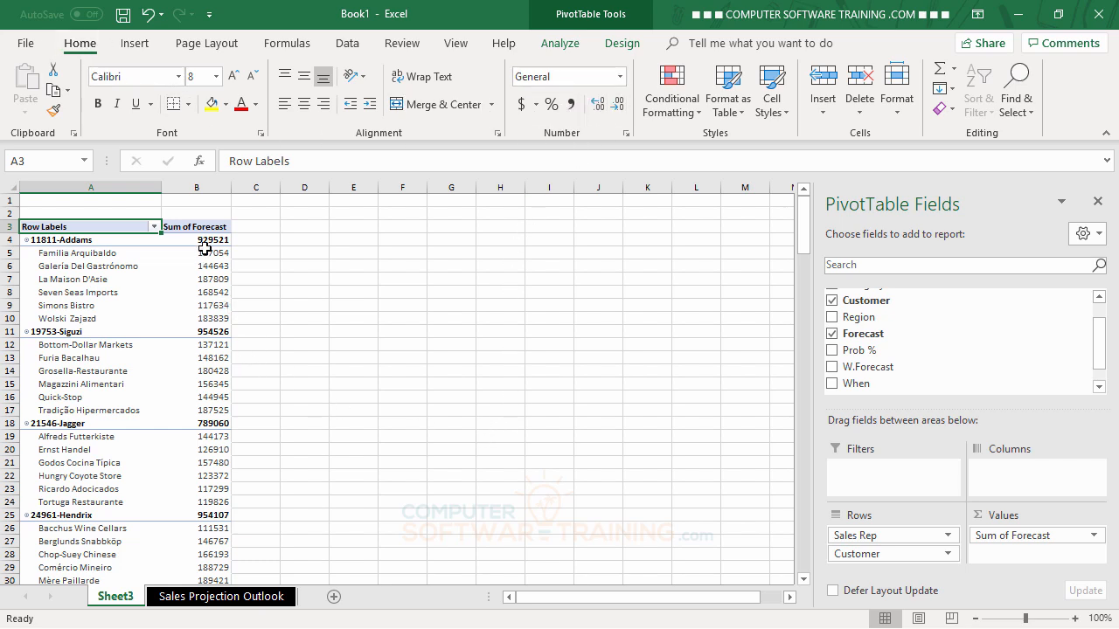
{"action": "mouse_move", "coordinate": [213, 240]}
{"action": "mouse_move", "coordinate": [193, 283]}
{"action": "mouse_move", "coordinate": [190, 340]}
{"action": "left_click_drag", "start_coordinate": [208, 253], "coordinate": [199, 398]}
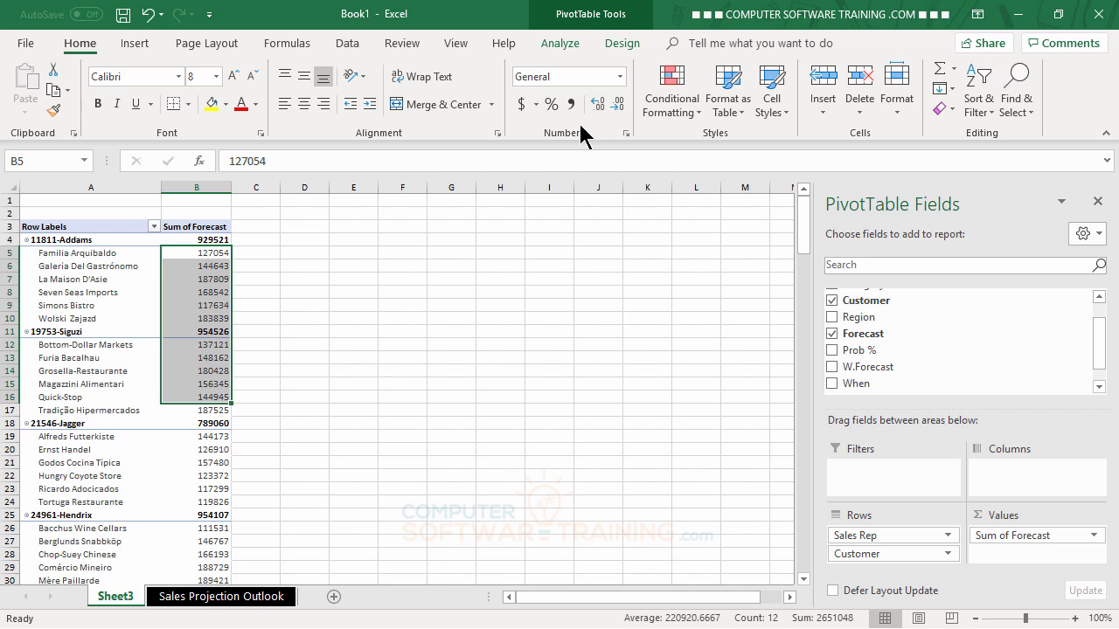
{"action": "left_click", "coordinate": [464, 301]}
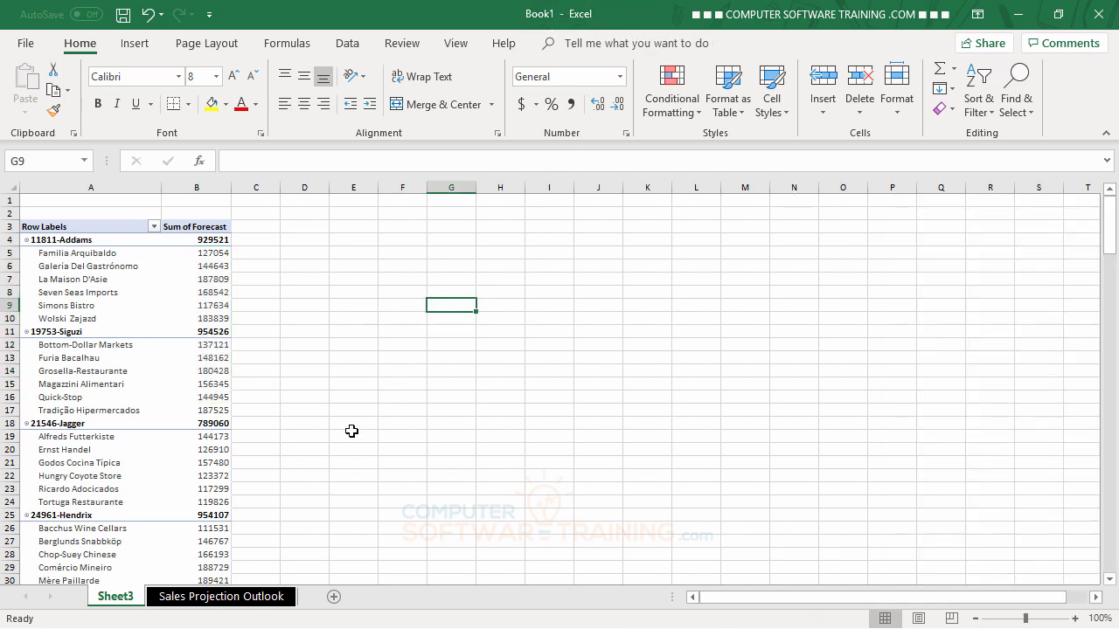
Step: Format the Sum of Forecast value field as Number with 0 decimal places and the 1000 separator
{"action": "left_click", "coordinate": [212, 278]}
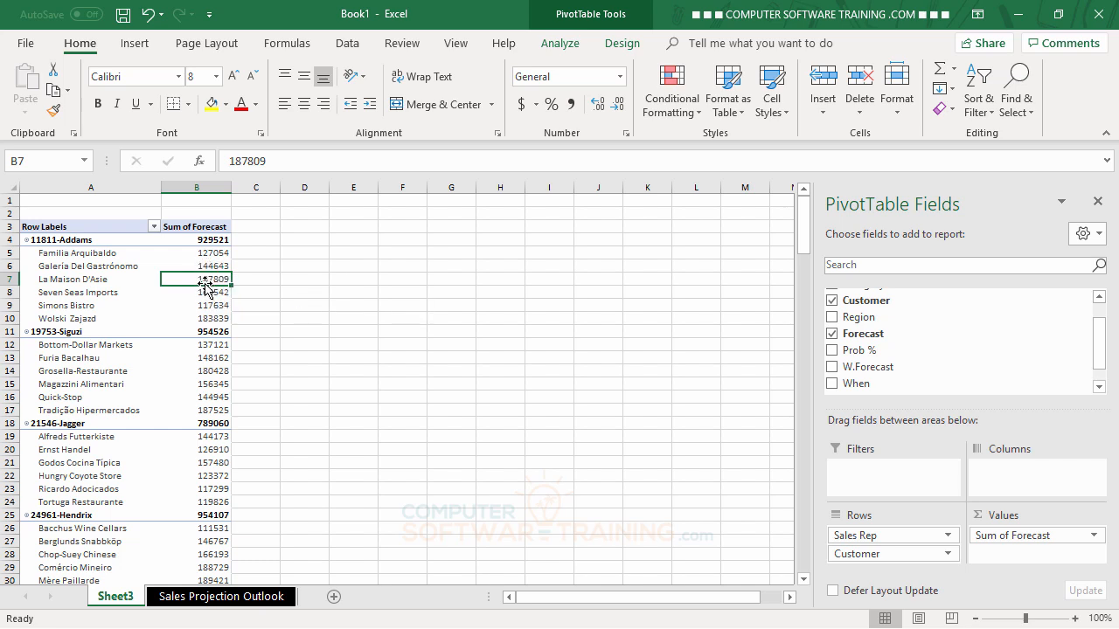
{"action": "right_click", "coordinate": [204, 283]}
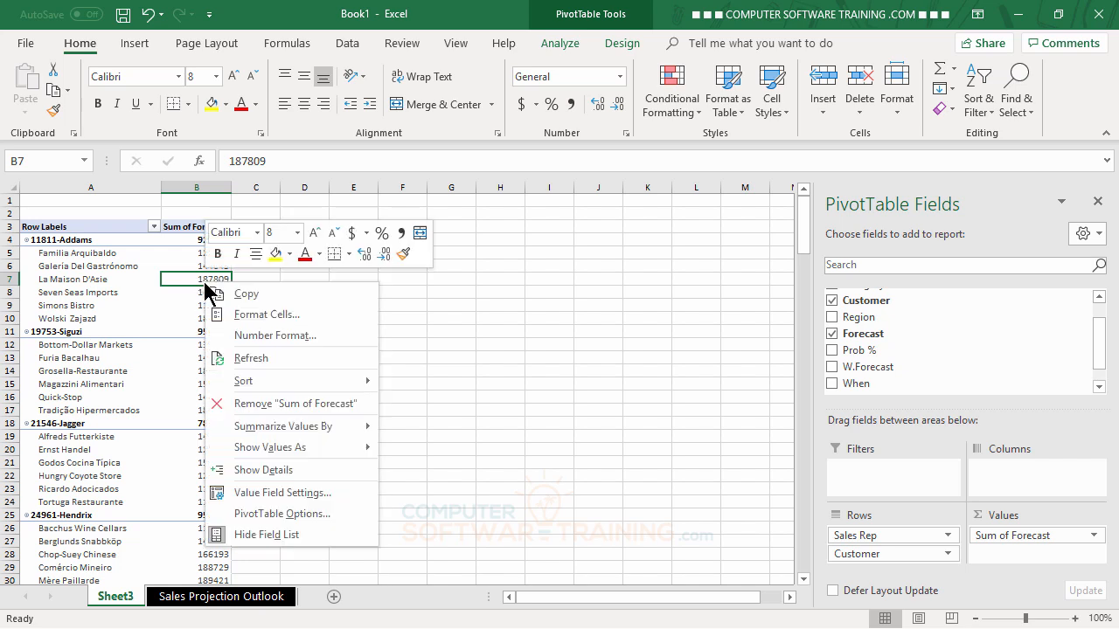
{"action": "left_click", "coordinate": [284, 494]}
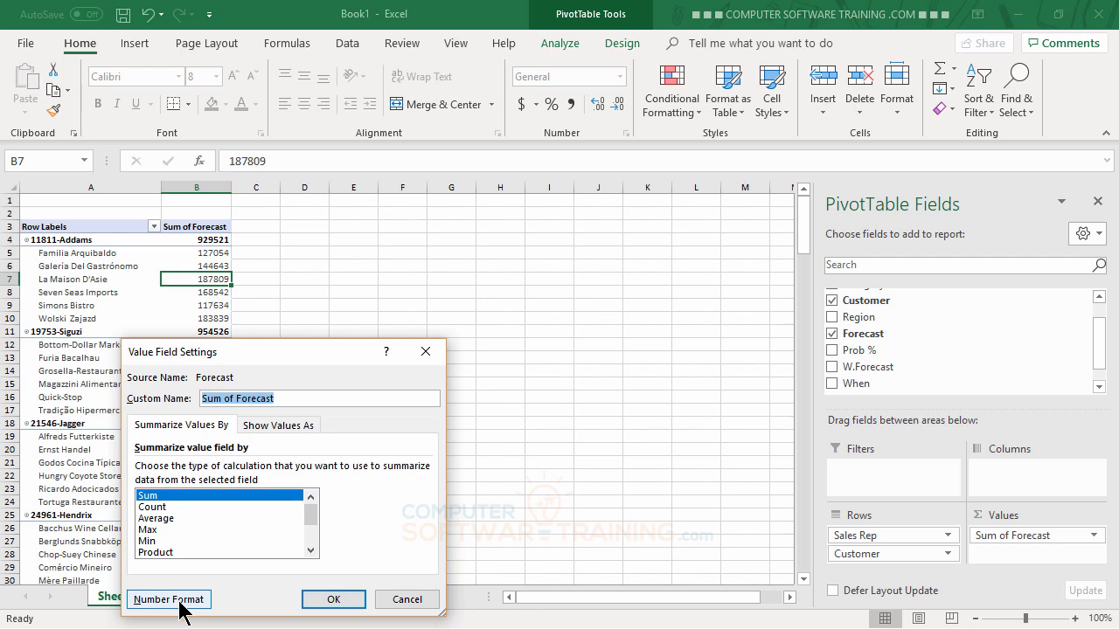
{"action": "left_click", "coordinate": [178, 602]}
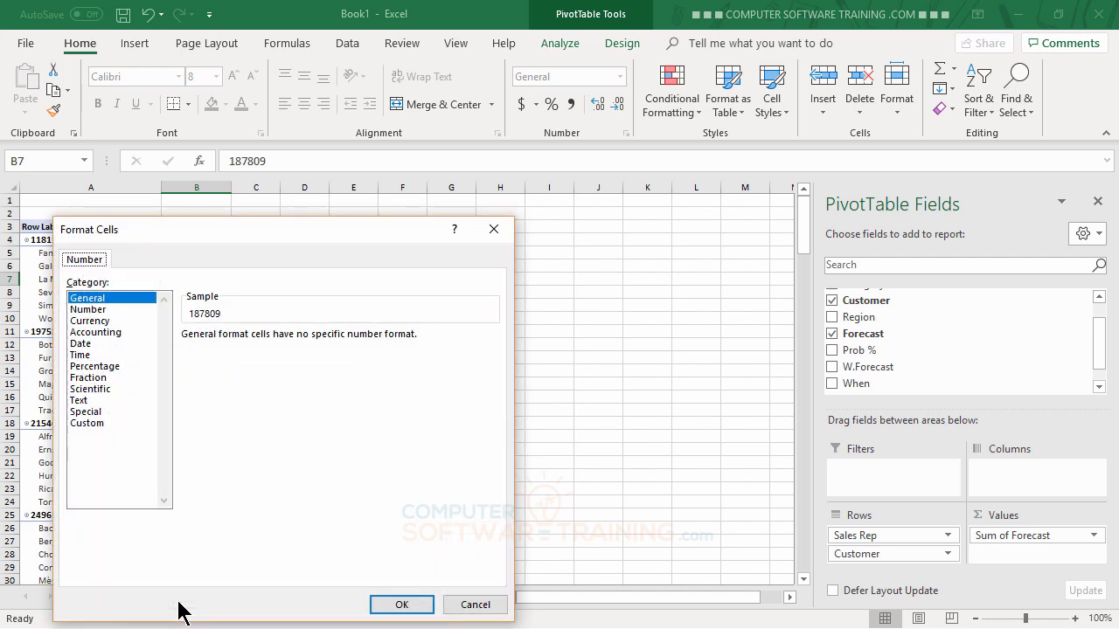
{"action": "left_click", "coordinate": [90, 310]}
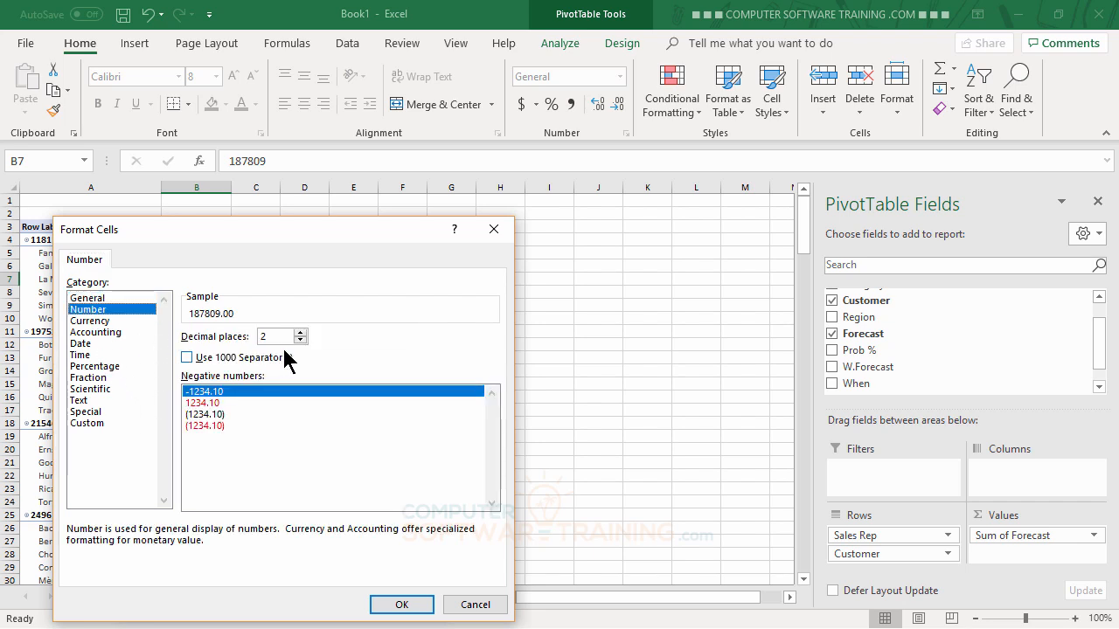
{"action": "left_click", "coordinate": [301, 340]}
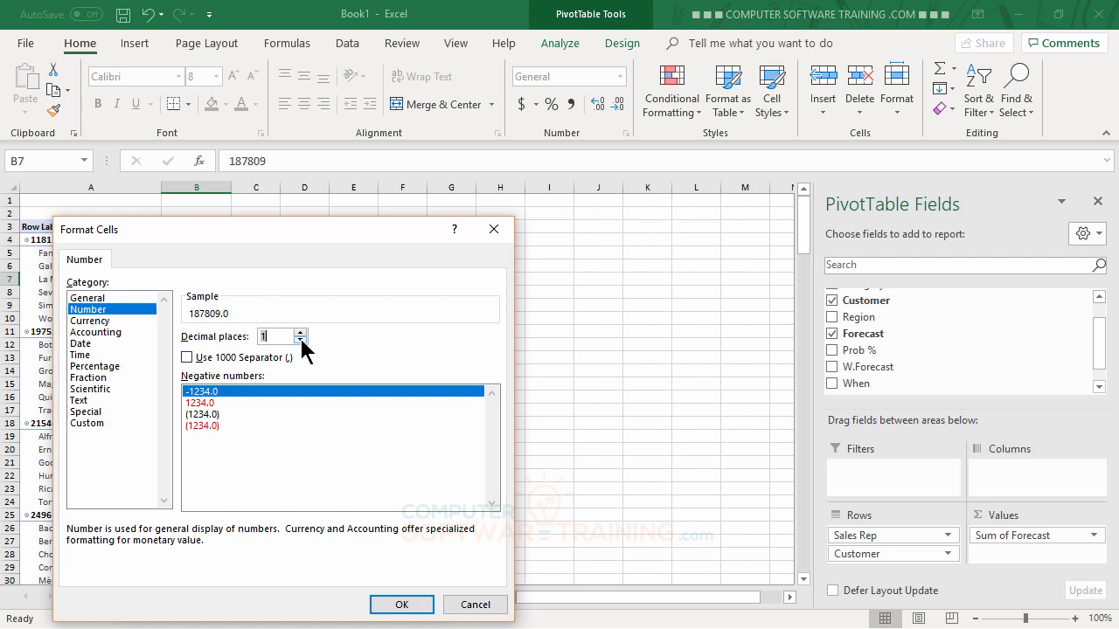
{"action": "left_click", "coordinate": [300, 340]}
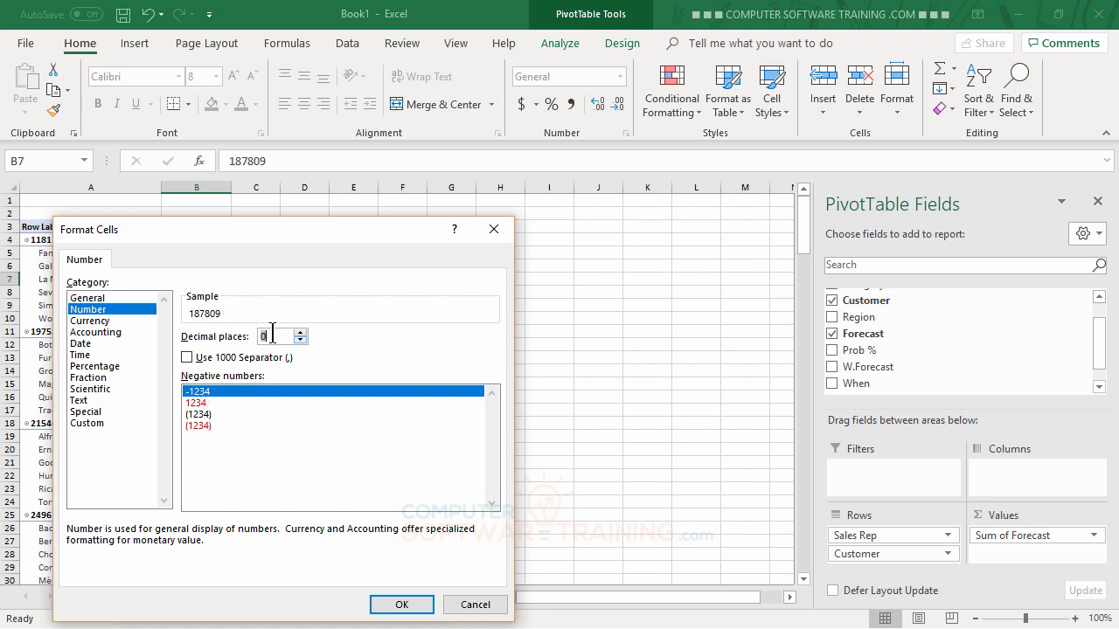
{"action": "left_click", "coordinate": [187, 358]}
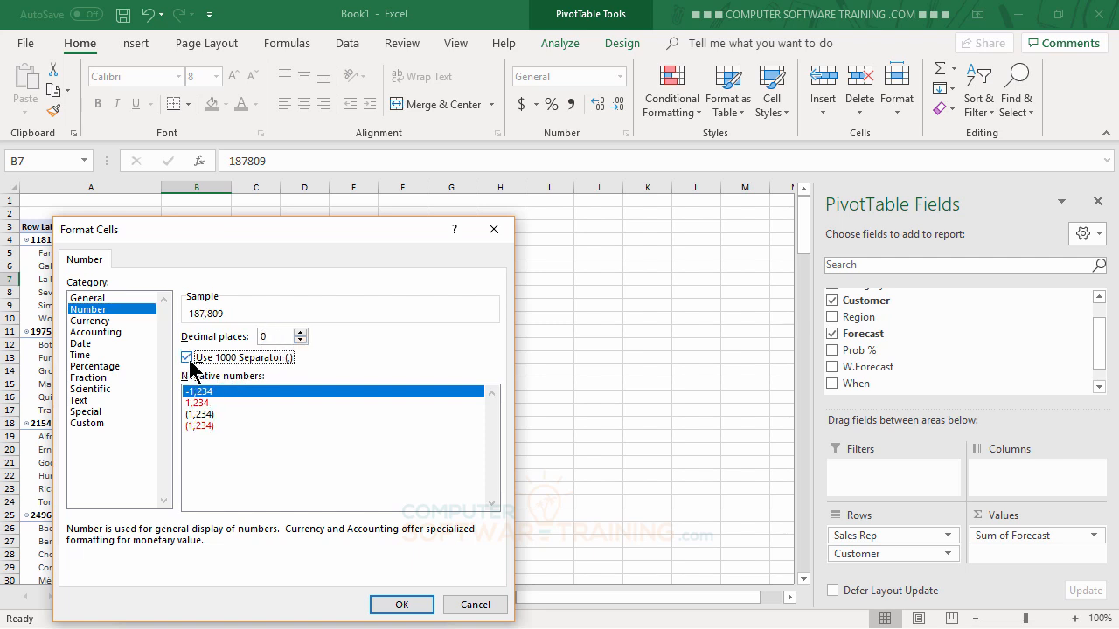
{"action": "left_click", "coordinate": [399, 612]}
{"action": "left_click", "coordinate": [334, 598]}
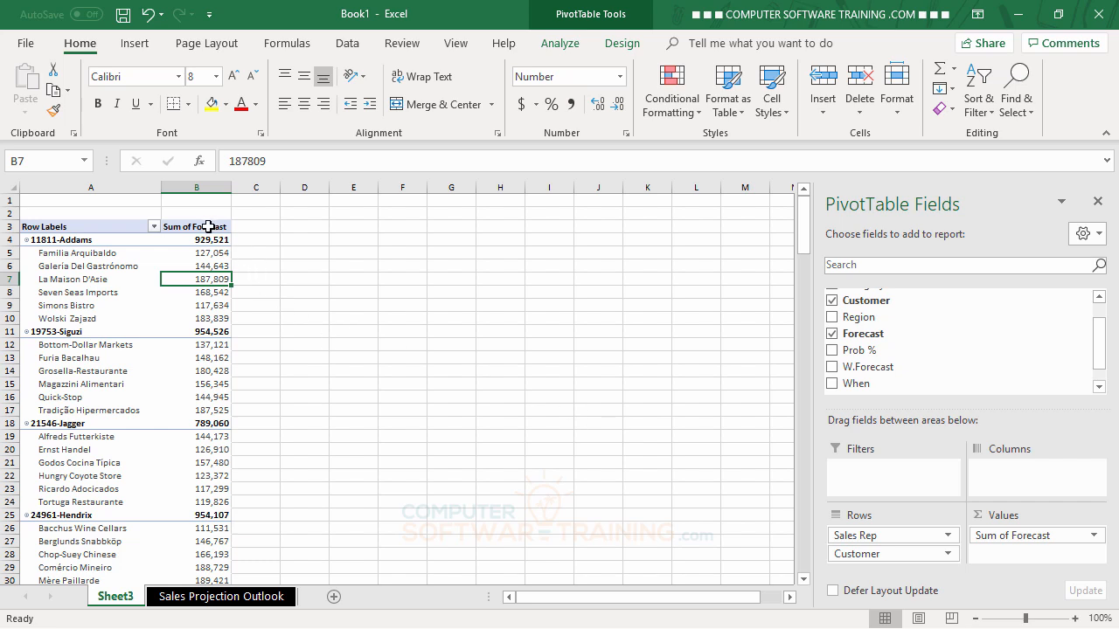
Step: Check the When column in the Sales Projection Outlook data and add When as the PivotTable's column field on Sheet3
{"action": "mouse_move", "coordinate": [222, 322]}
{"action": "left_click", "coordinate": [254, 597]}
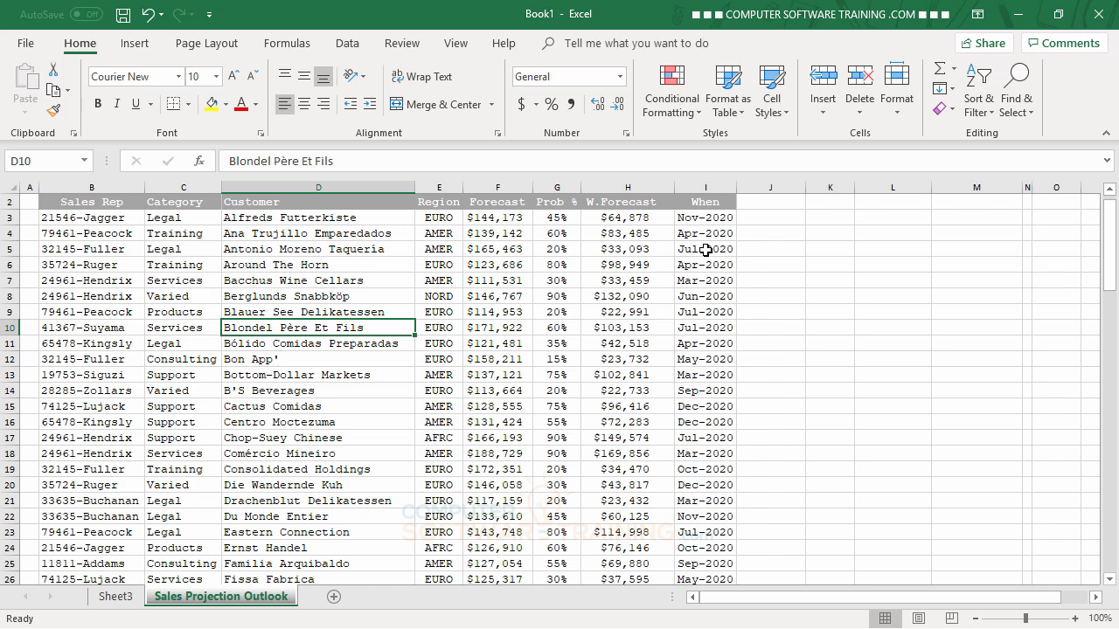
{"action": "left_click", "coordinate": [122, 601]}
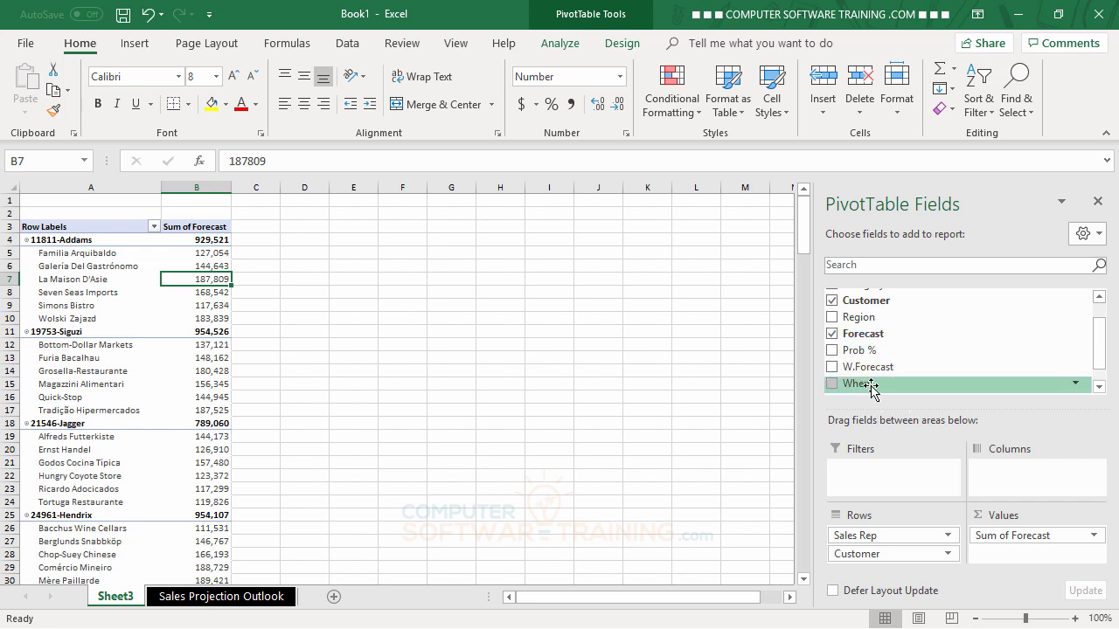
{"action": "left_click_drag", "start_coordinate": [871, 387], "coordinate": [1020, 475]}
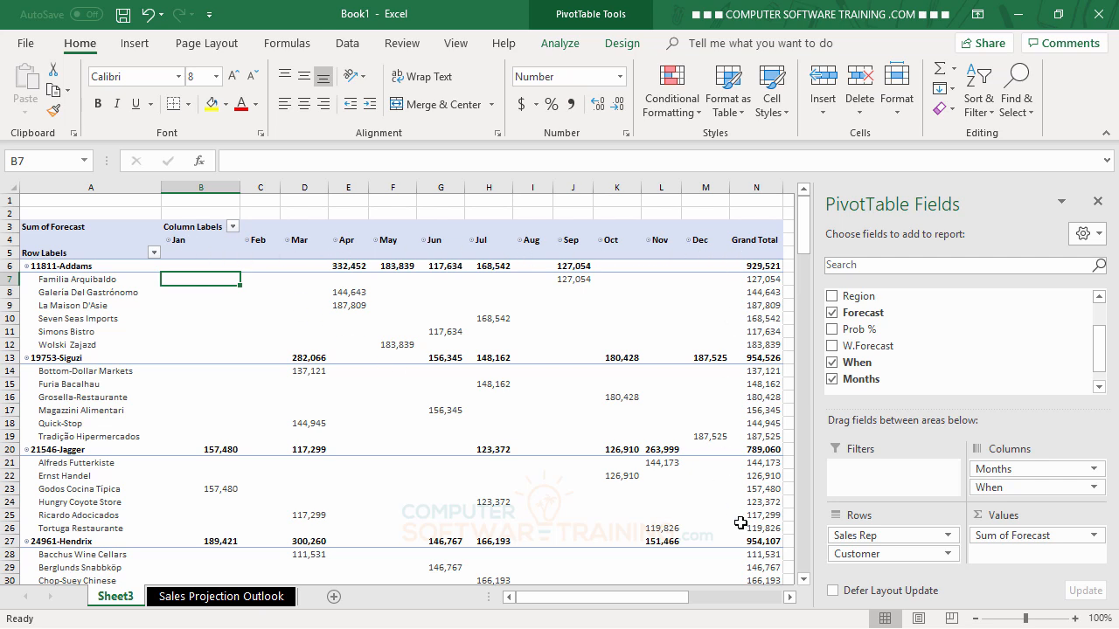
Step: Expand the Feb column group to inspect its individual dates, and collapse it again
{"action": "mouse_move", "coordinate": [739, 521]}
{"action": "left_click", "coordinate": [250, 240]}
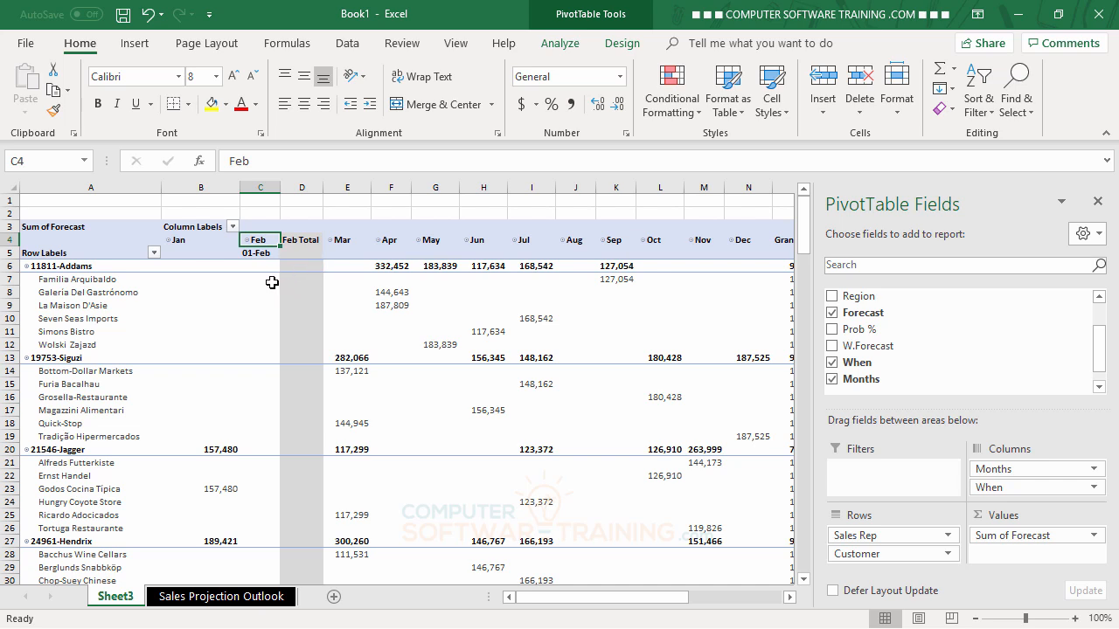
{"action": "left_click", "coordinate": [249, 241]}
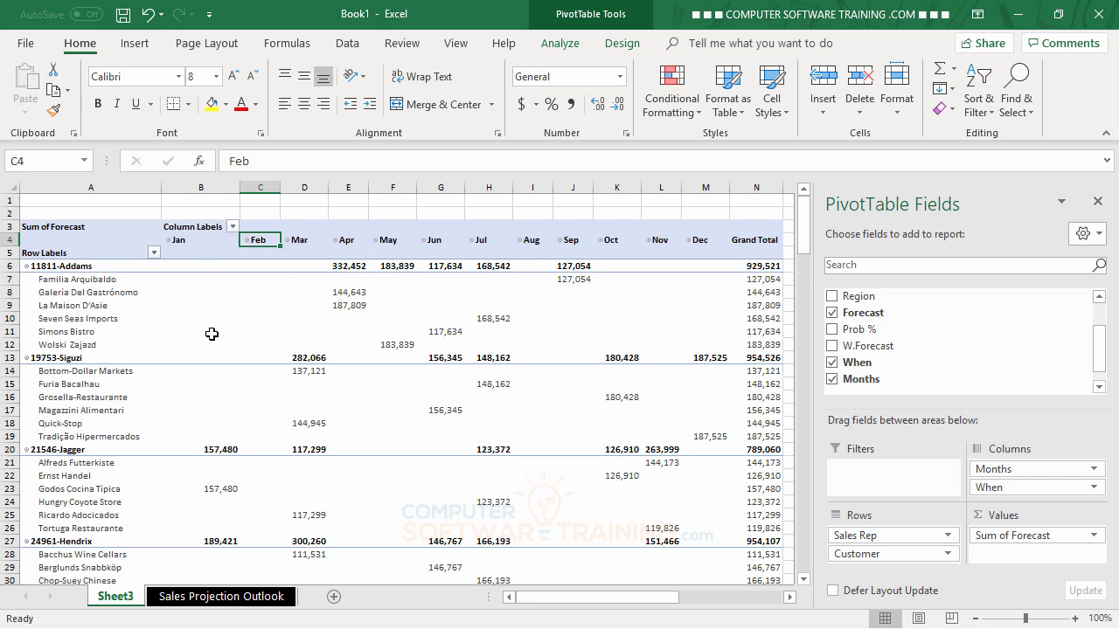
Step: Regroup the PivotTable's date columns by Months only, removing the Days grouping
{"action": "mouse_move", "coordinate": [224, 332]}
{"action": "mouse_move", "coordinate": [349, 282]}
{"action": "left_click", "coordinate": [566, 45]}
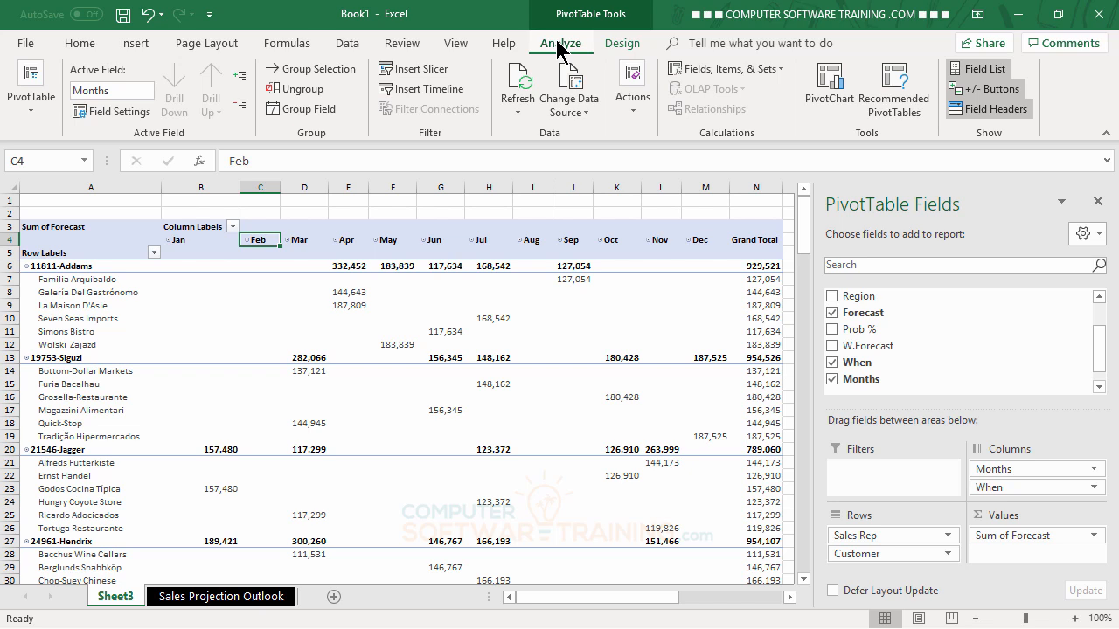
{"action": "left_click", "coordinate": [303, 112]}
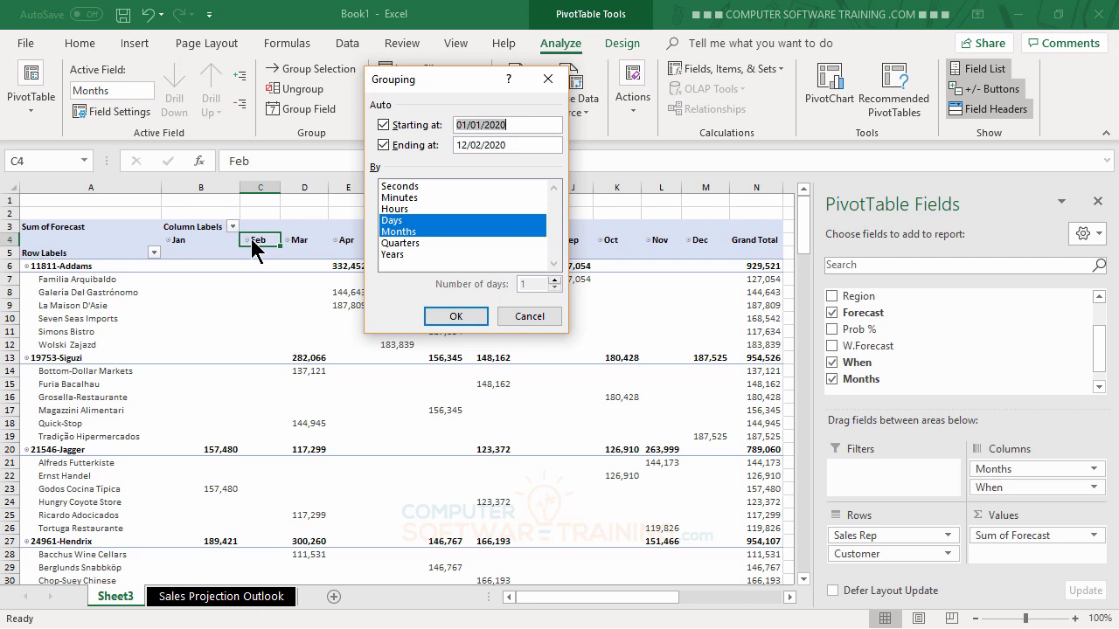
{"action": "left_click", "coordinate": [393, 226]}
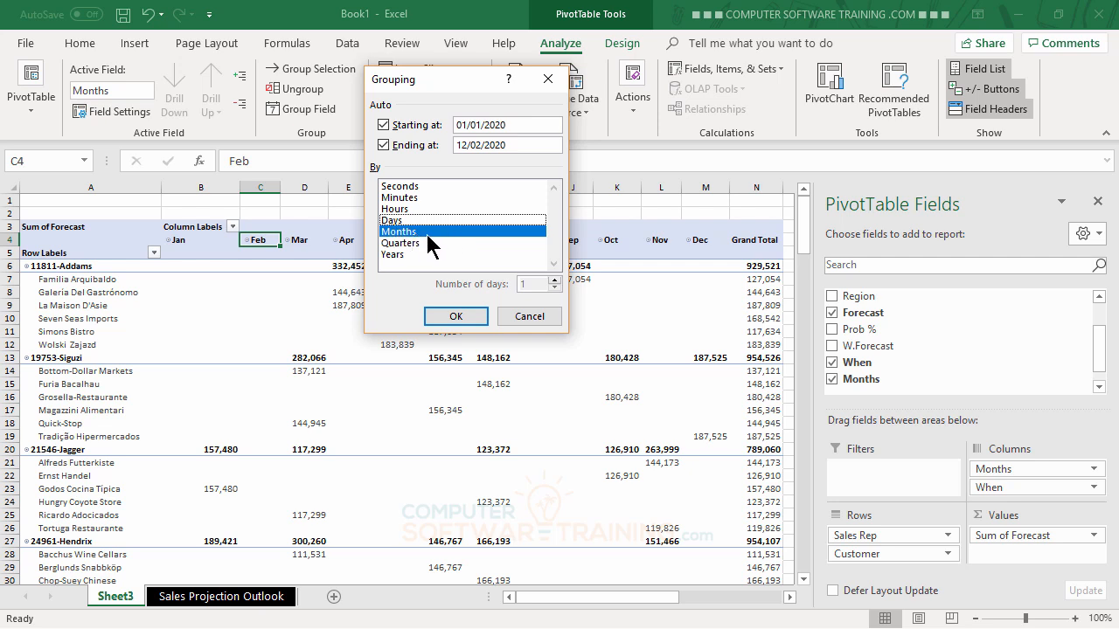
{"action": "left_click", "coordinate": [462, 319]}
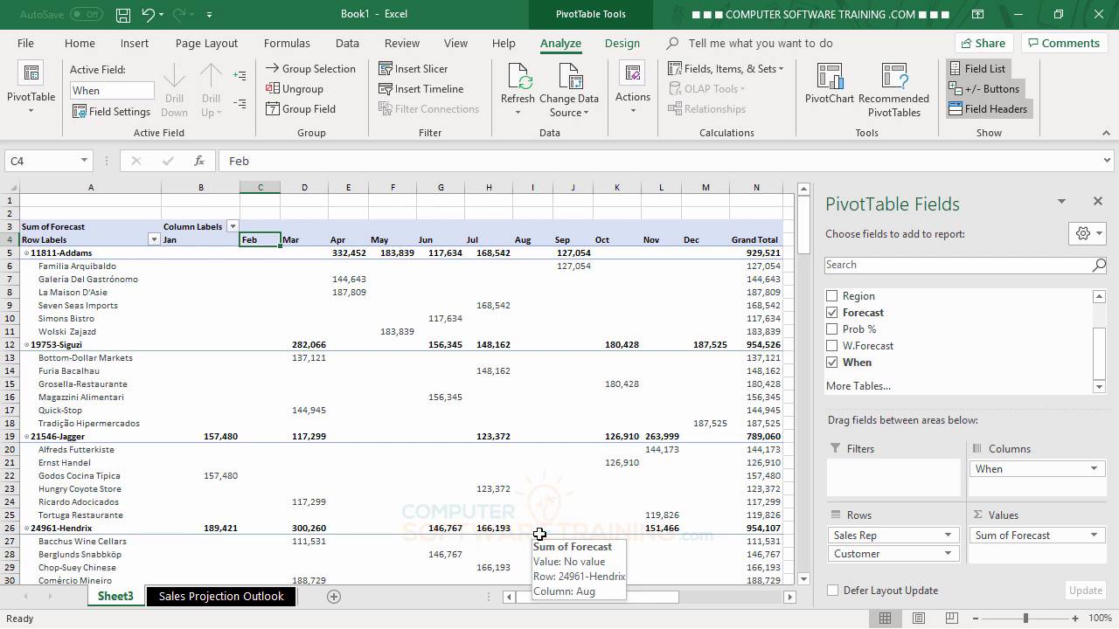
Step: Change the font of all cells on Sheet3 to Courier New
{"action": "left_click", "coordinate": [87, 305]}
{"action": "left_click", "coordinate": [91, 43]}
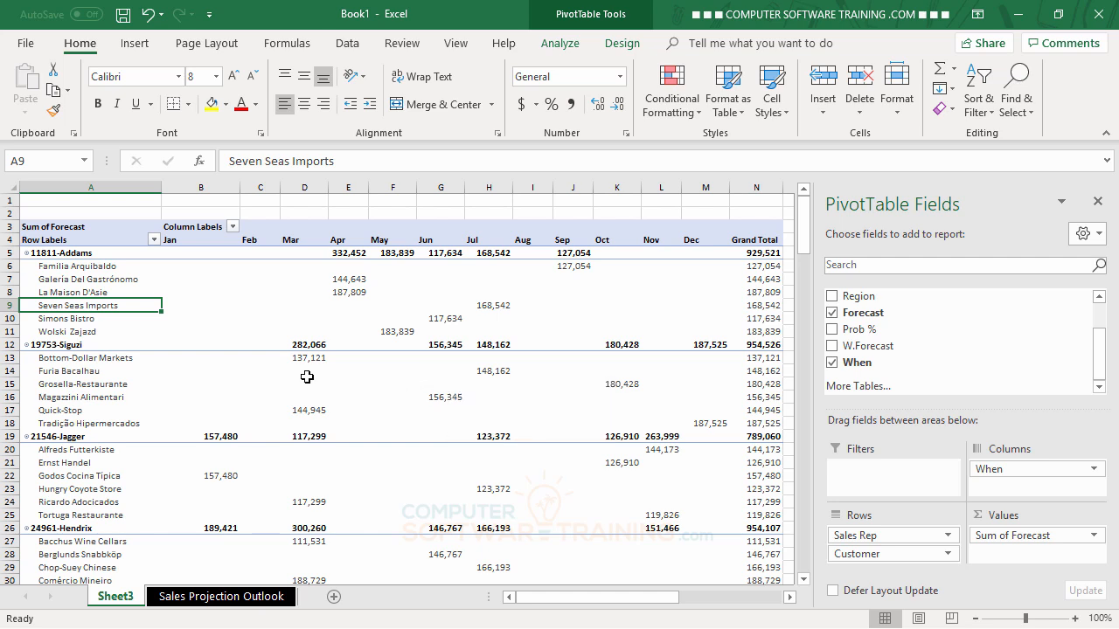
{"action": "left_click", "coordinate": [10, 188]}
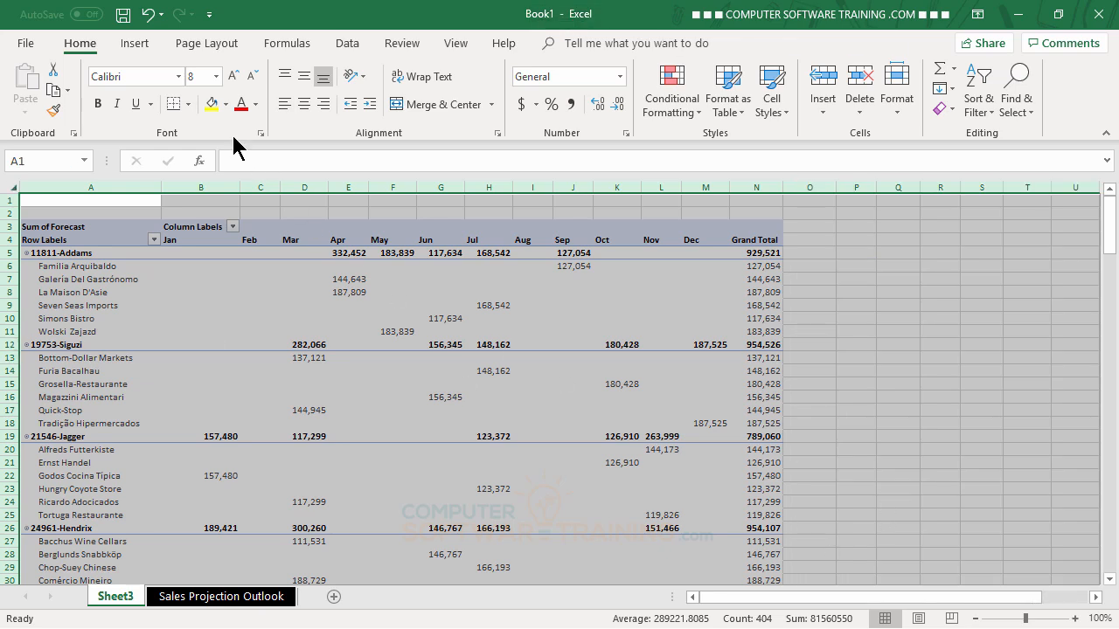
{"action": "left_click", "coordinate": [177, 77]}
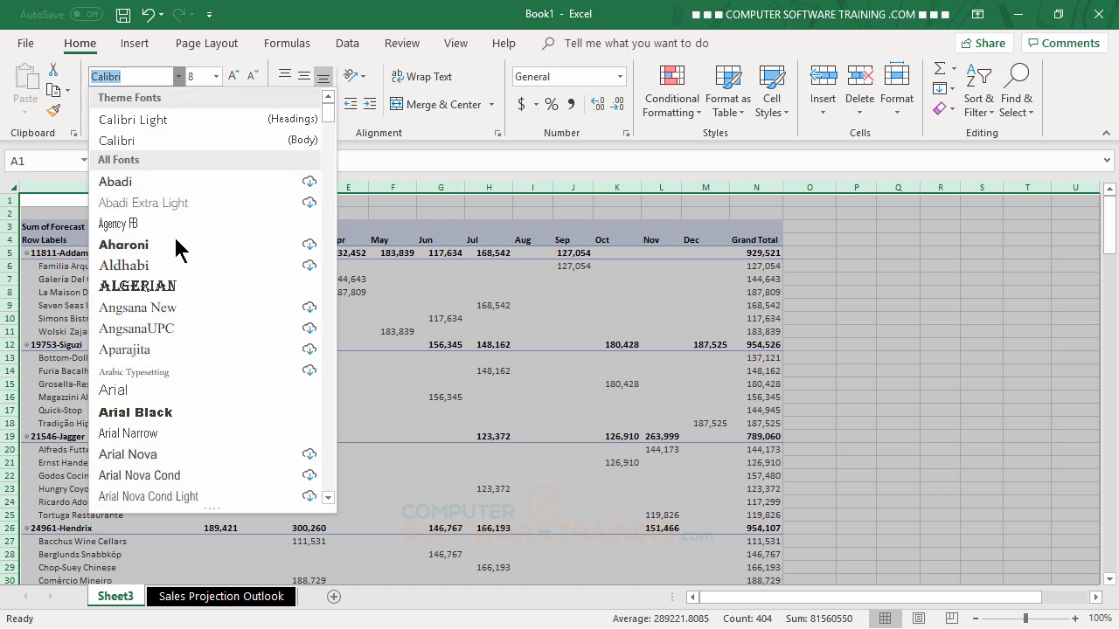
{"action": "scroll", "coordinate": [179, 251], "scroll_direction": "down", "scroll_amount": 8}
{"action": "scroll", "coordinate": [179, 262], "scroll_direction": "down", "scroll_amount": 15}
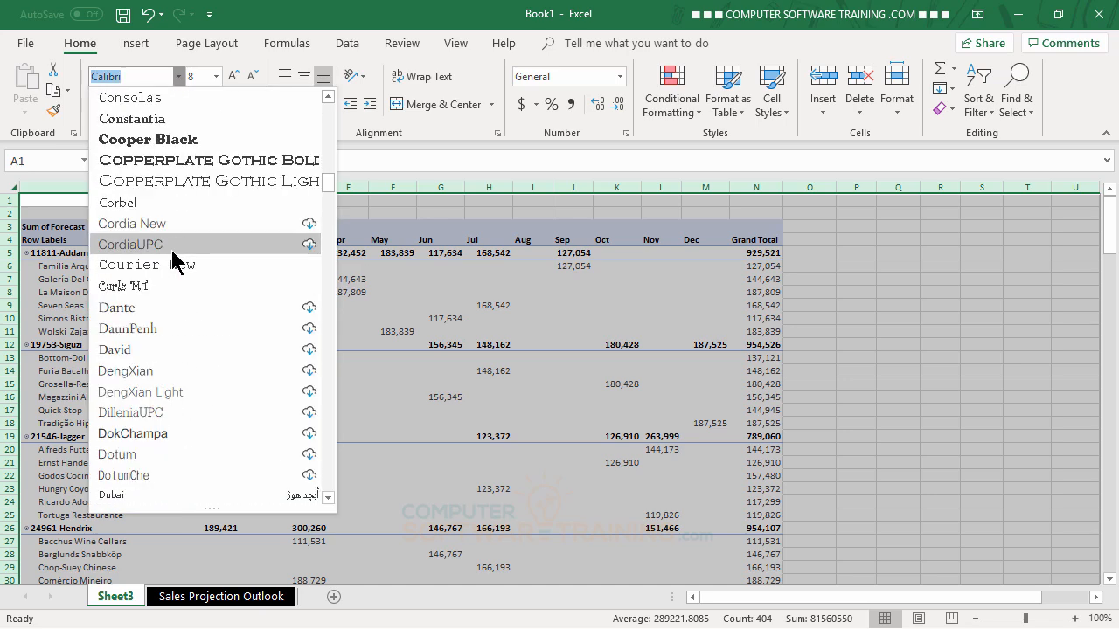
{"action": "scroll", "coordinate": [175, 266], "scroll_direction": "up", "scroll_amount": 2}
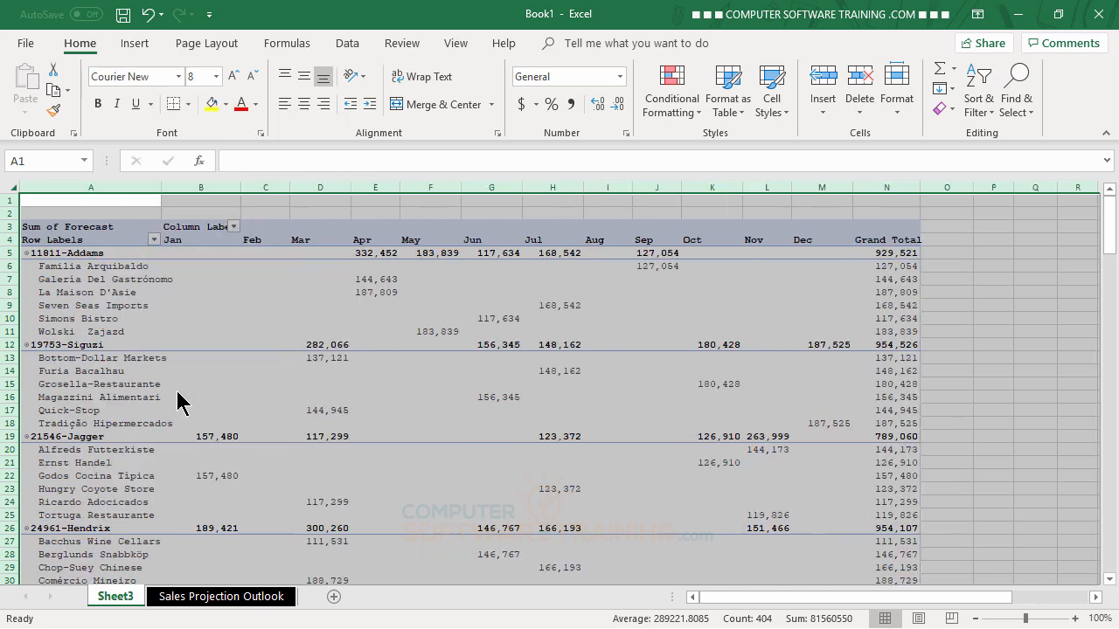
{"action": "left_click", "coordinate": [181, 397]}
{"action": "left_click", "coordinate": [203, 280]}
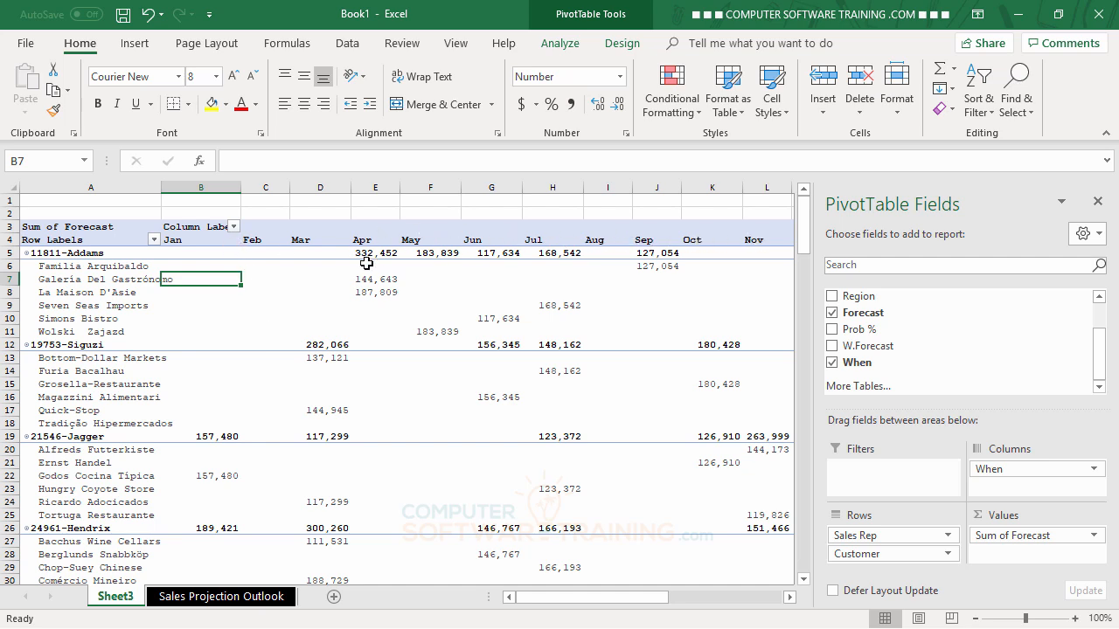
Step: Enable merging and centering of cells with labels in the PivotTable's layout options
{"action": "mouse_move", "coordinate": [411, 514]}
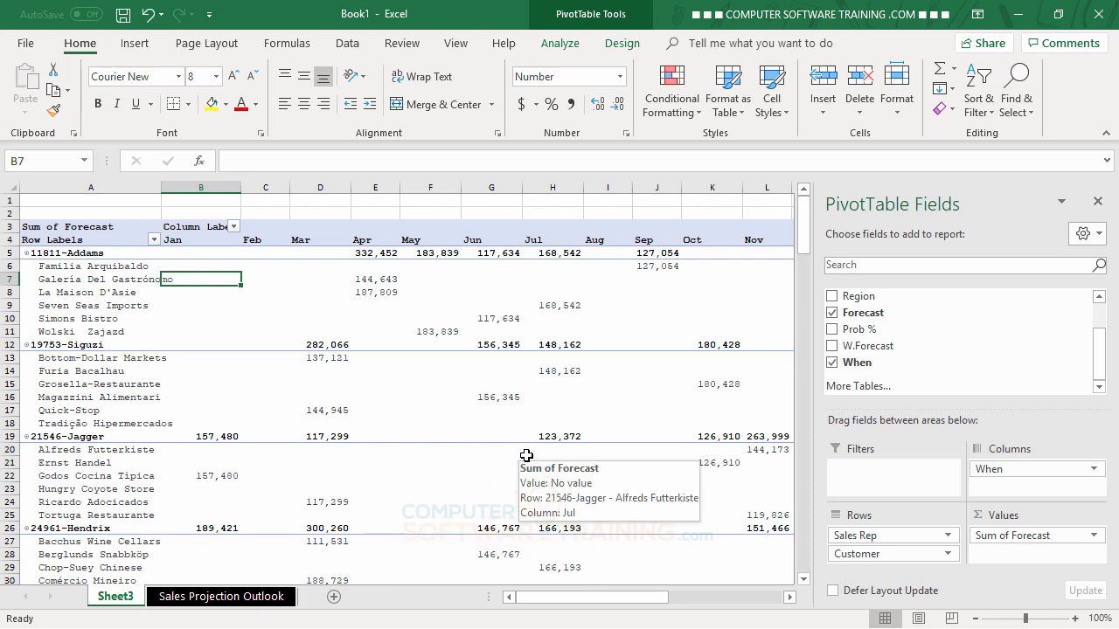
{"action": "left_click", "coordinate": [617, 46]}
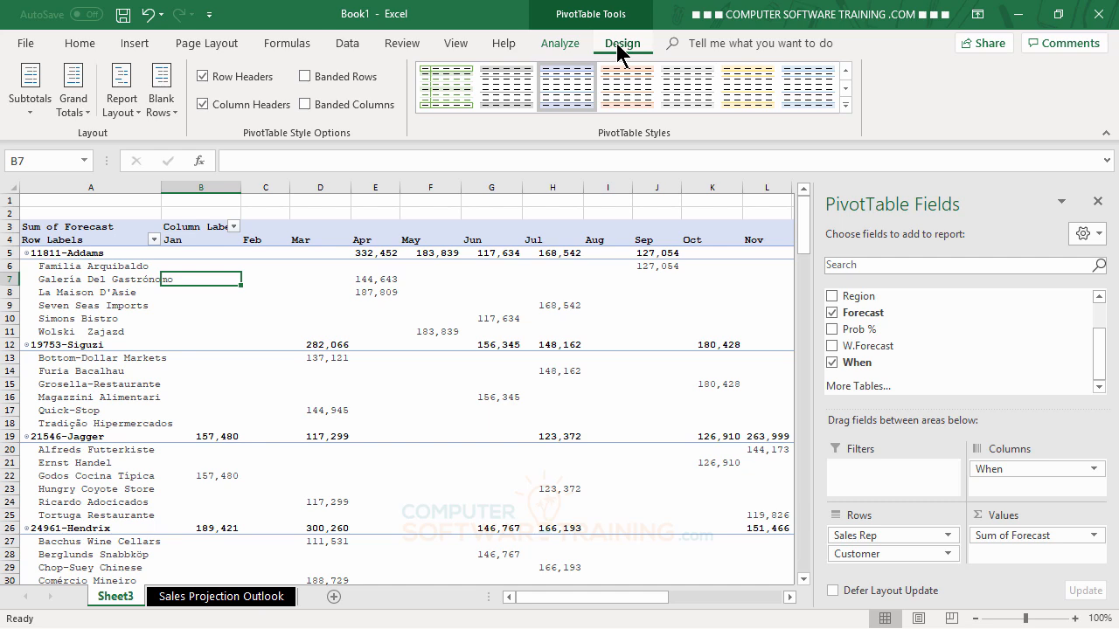
{"action": "left_click", "coordinate": [564, 45]}
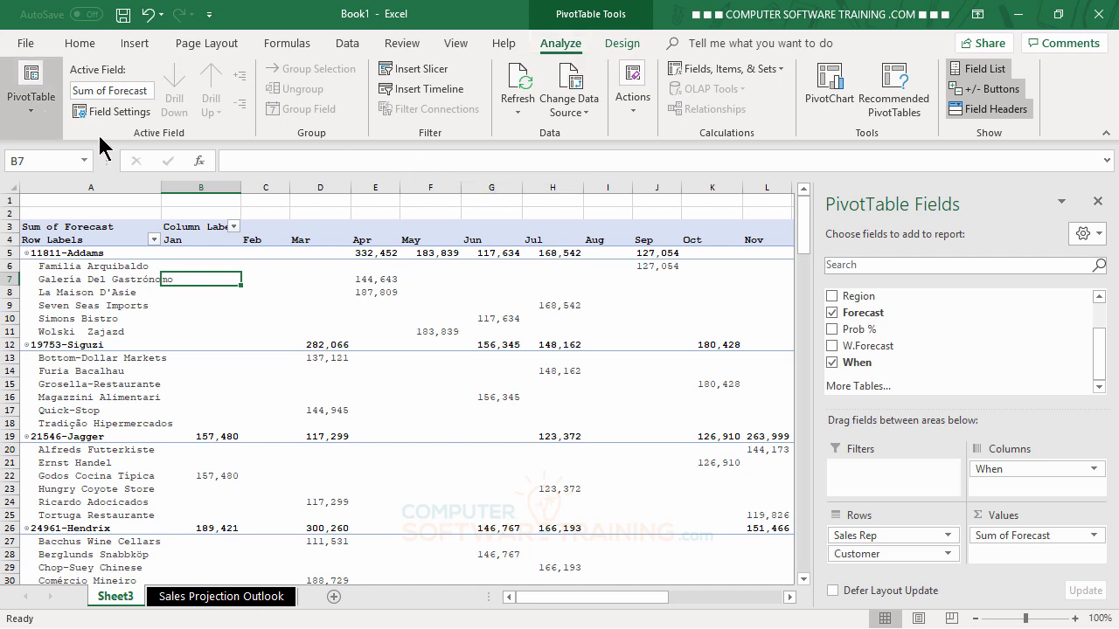
{"action": "left_click", "coordinate": [27, 114]}
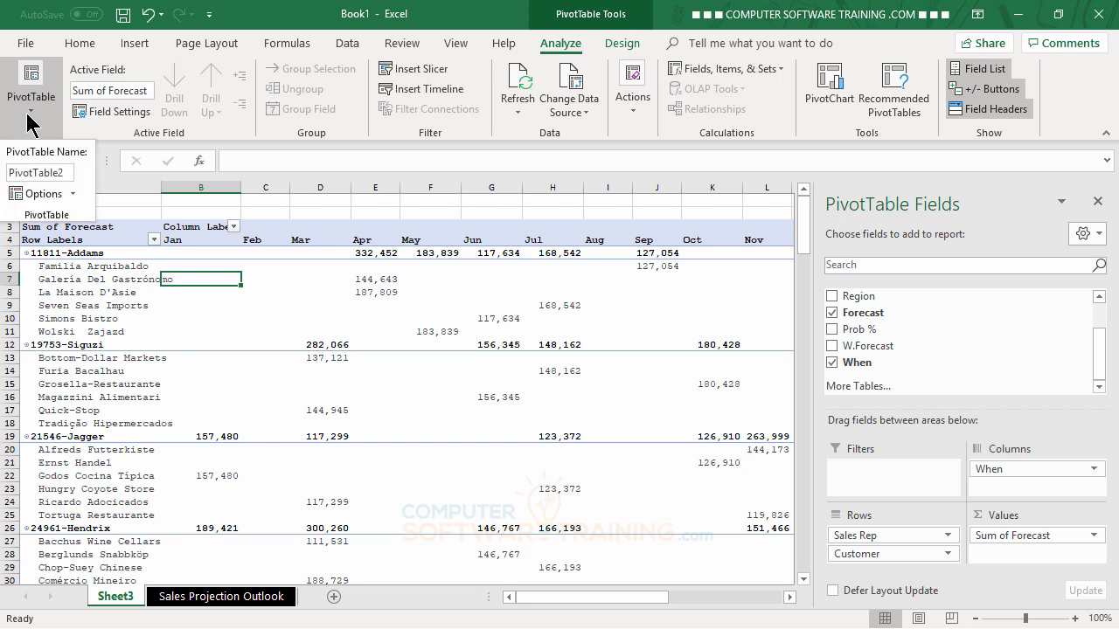
{"action": "left_click", "coordinate": [41, 194]}
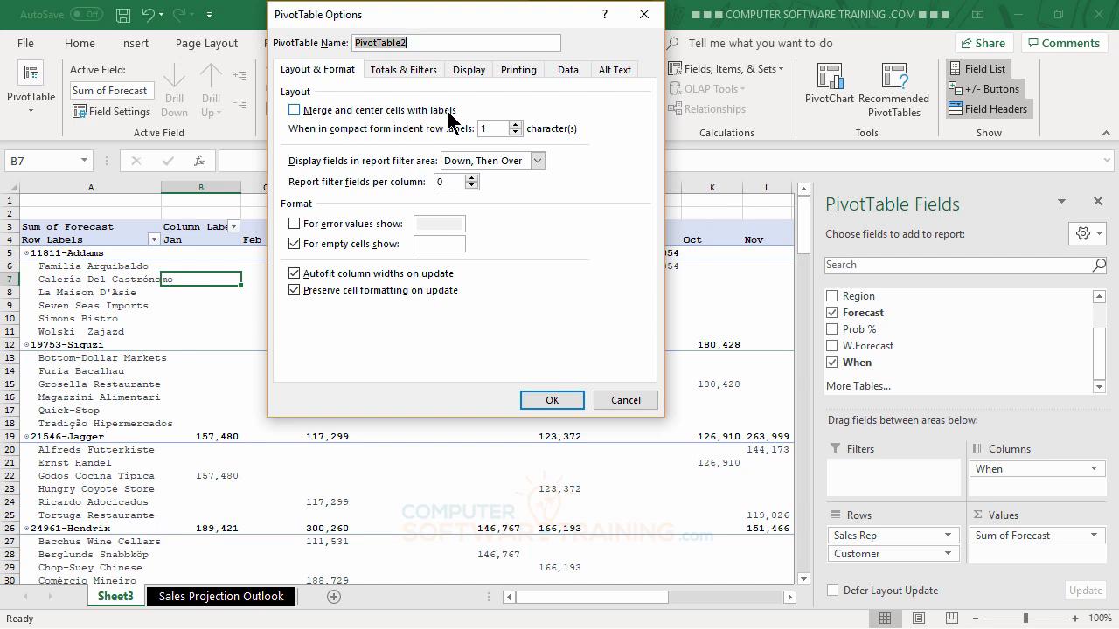
{"action": "left_click", "coordinate": [292, 111]}
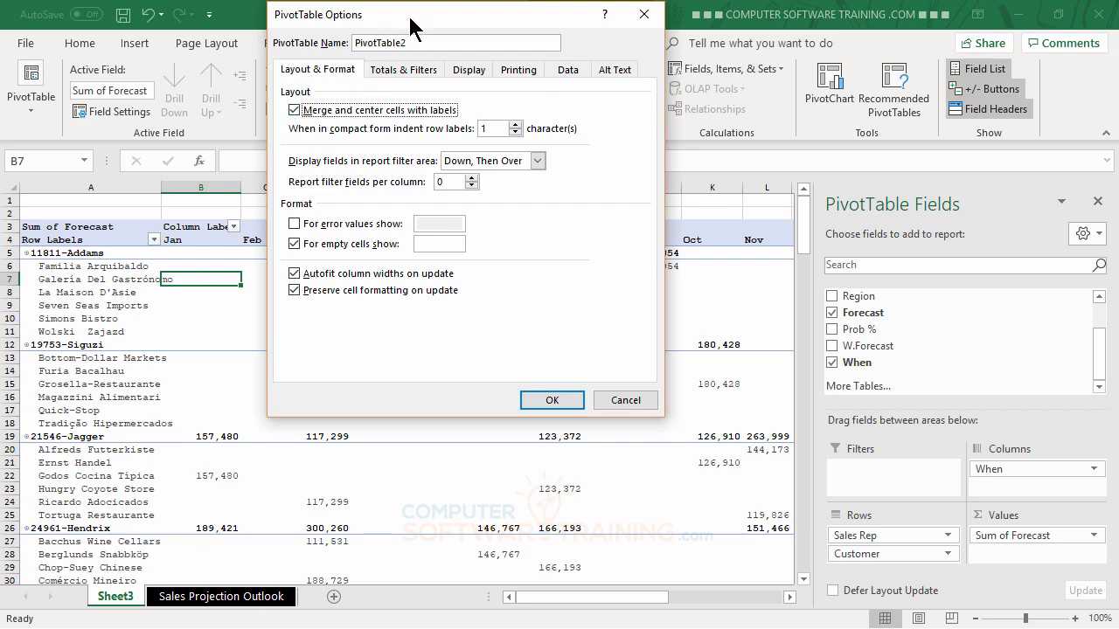
{"action": "left_click_drag", "start_coordinate": [411, 25], "coordinate": [750, 79]}
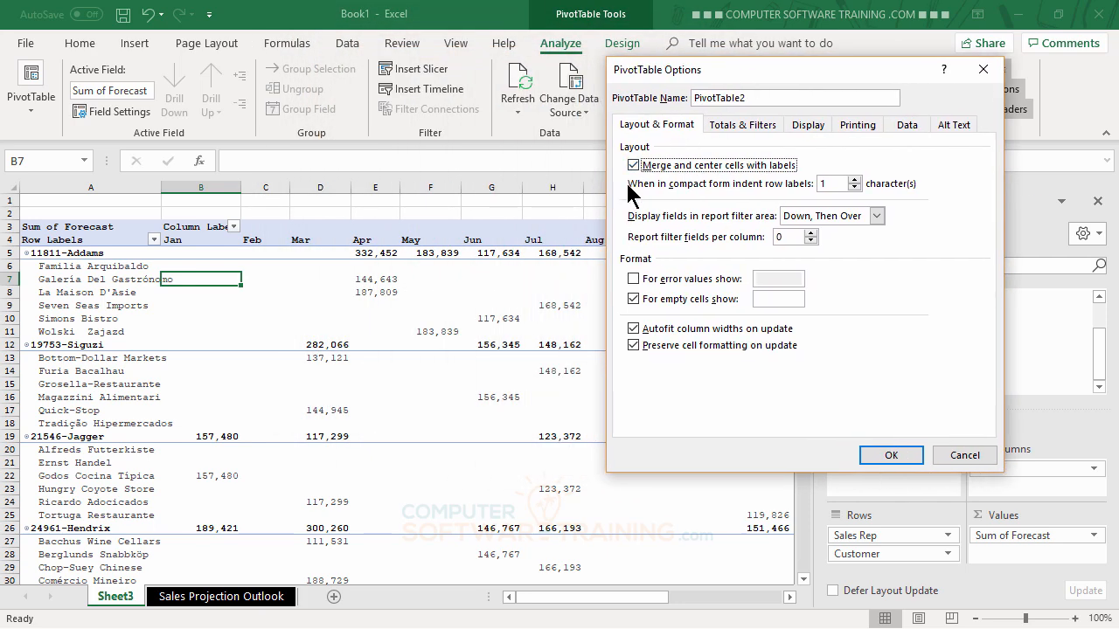
{"action": "left_click", "coordinate": [884, 455]}
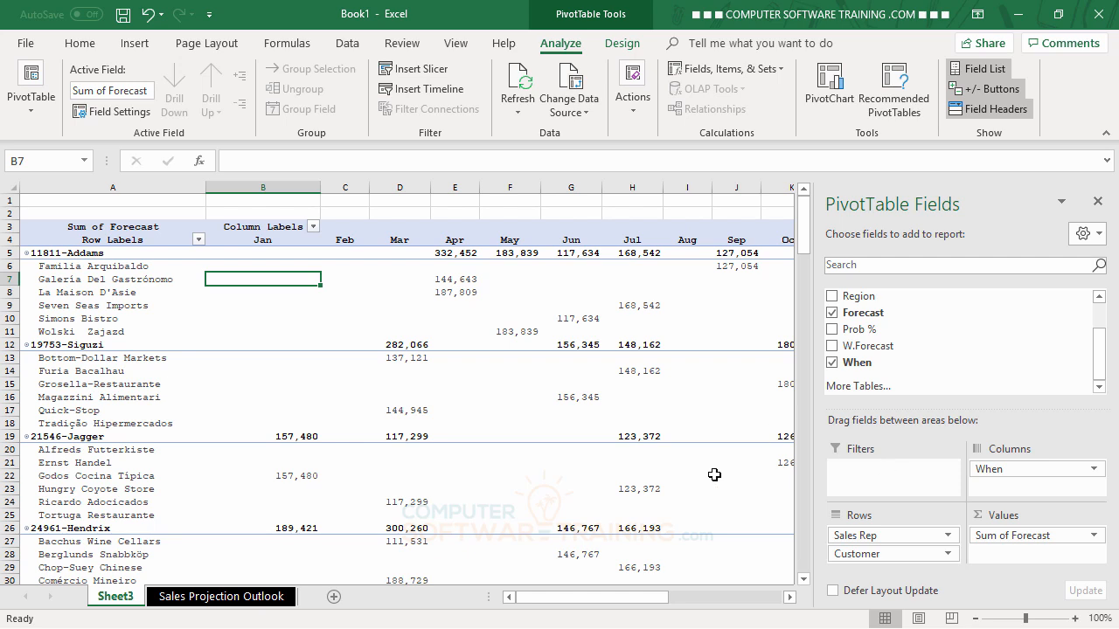
Step: Apply the blue PivotTable style from the first row of the Medium styles to the forecast PivotTable
{"action": "mouse_move", "coordinate": [554, 450]}
{"action": "mouse_move", "coordinate": [340, 317]}
{"action": "mouse_move", "coordinate": [524, 322]}
{"action": "left_click", "coordinate": [629, 48]}
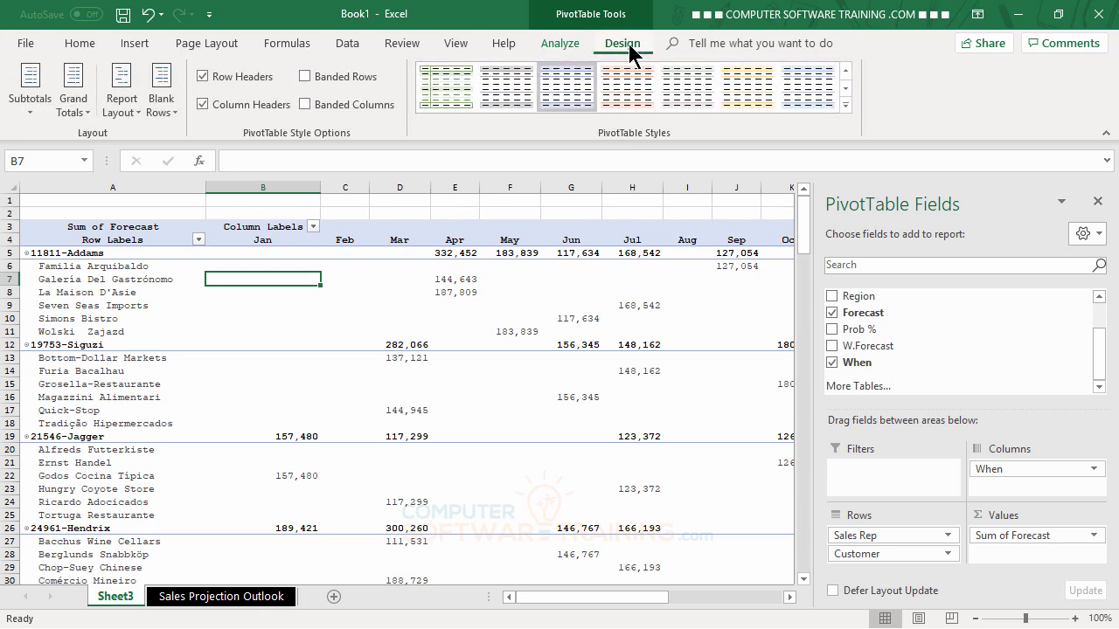
{"action": "left_click", "coordinate": [846, 104]}
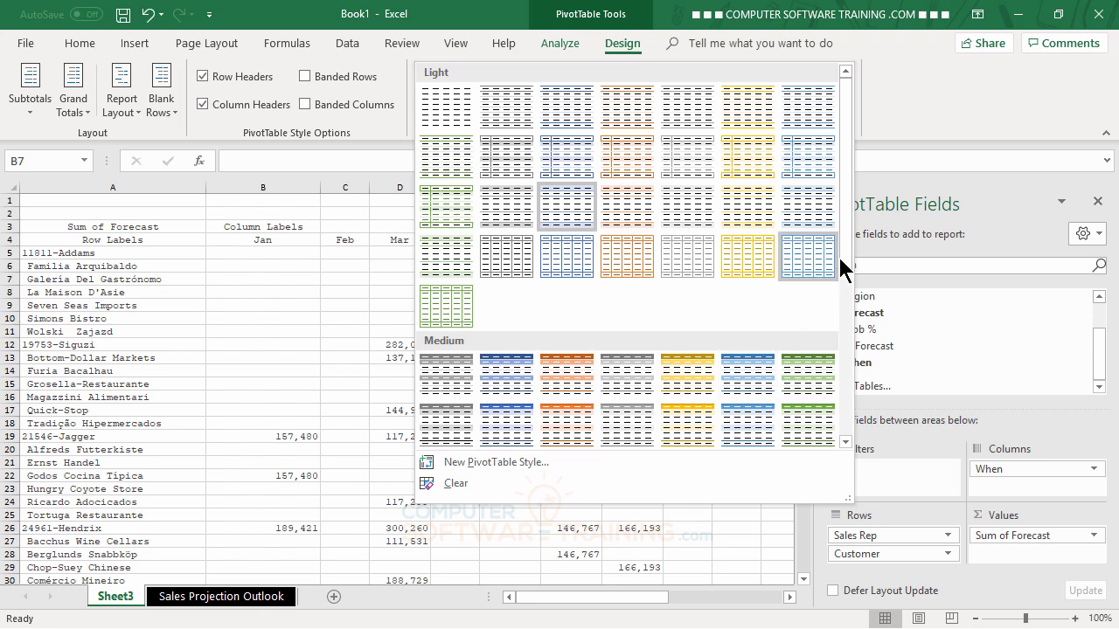
{"action": "left_click_drag", "start_coordinate": [853, 242], "coordinate": [824, 337]}
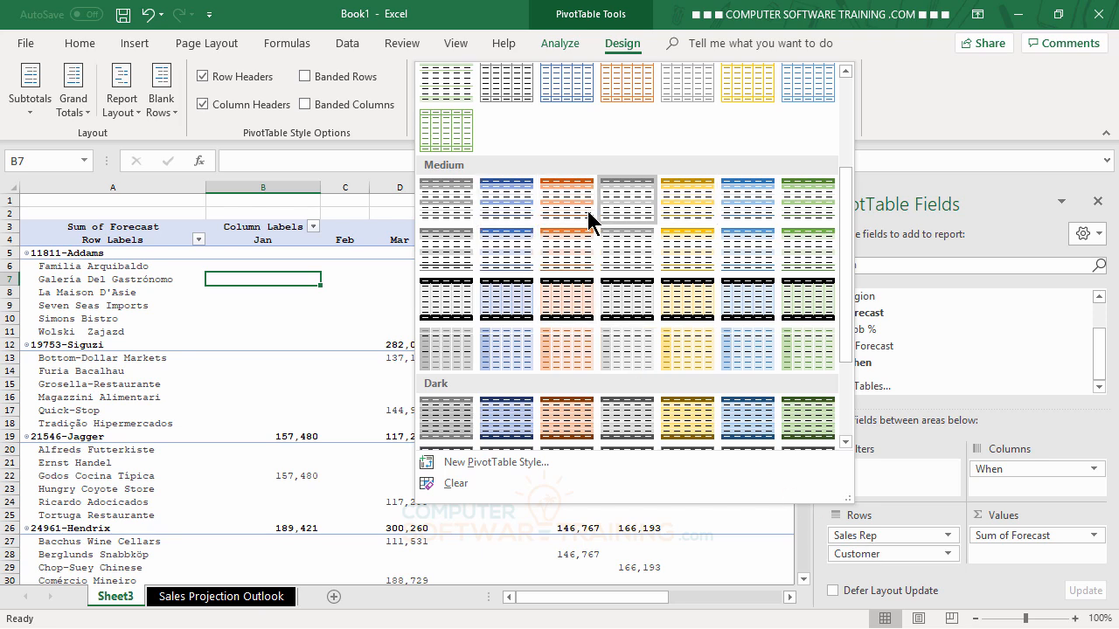
{"action": "left_click", "coordinate": [508, 199]}
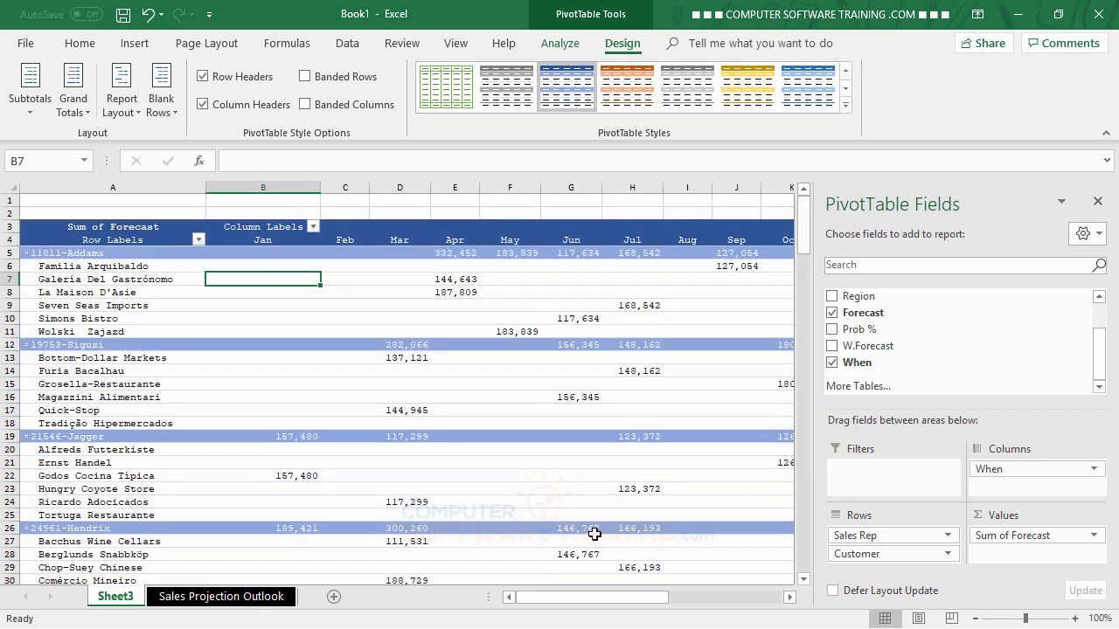
Step: Turn on banded rows for the PivotTable, and try banded columns before switching them off again
{"action": "mouse_move", "coordinate": [594, 534]}
{"action": "mouse_move", "coordinate": [371, 308]}
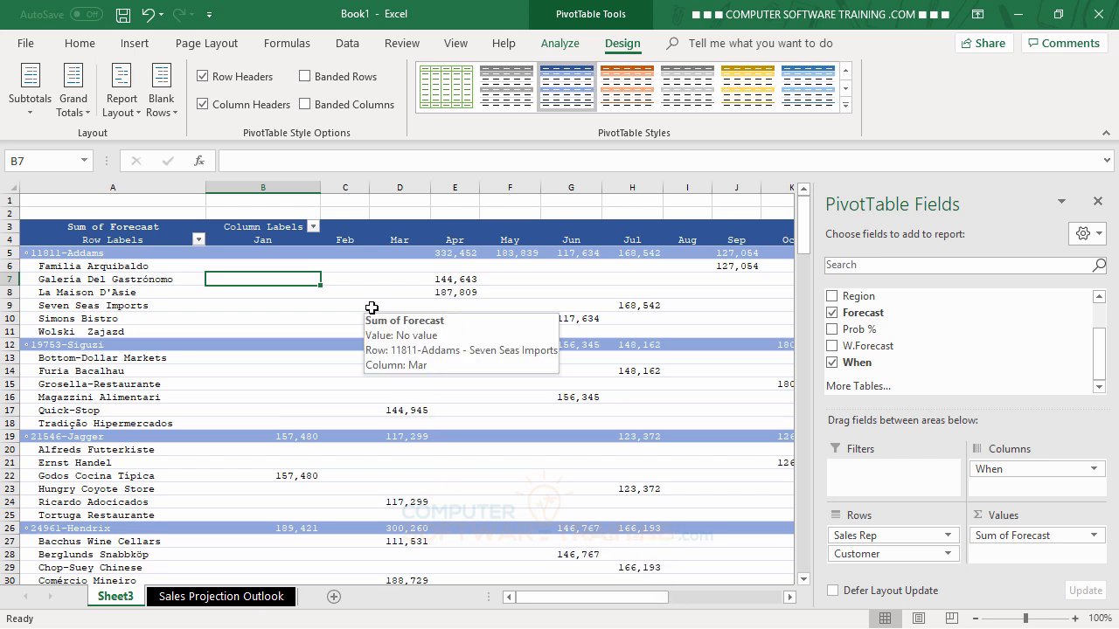
{"action": "left_click", "coordinate": [304, 76]}
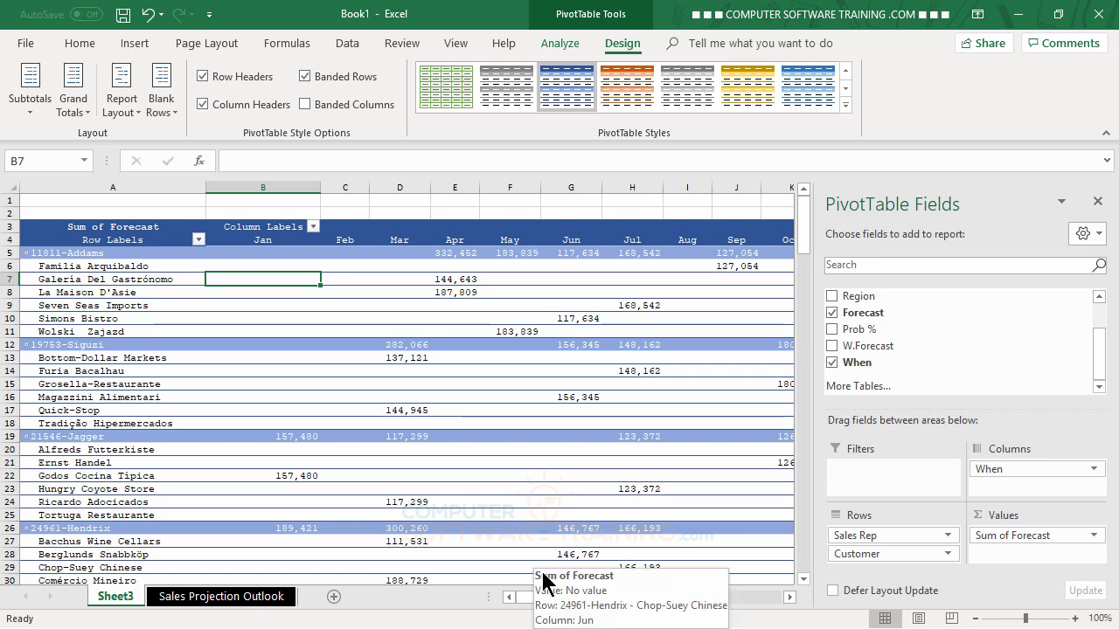
{"action": "left_click", "coordinate": [305, 104]}
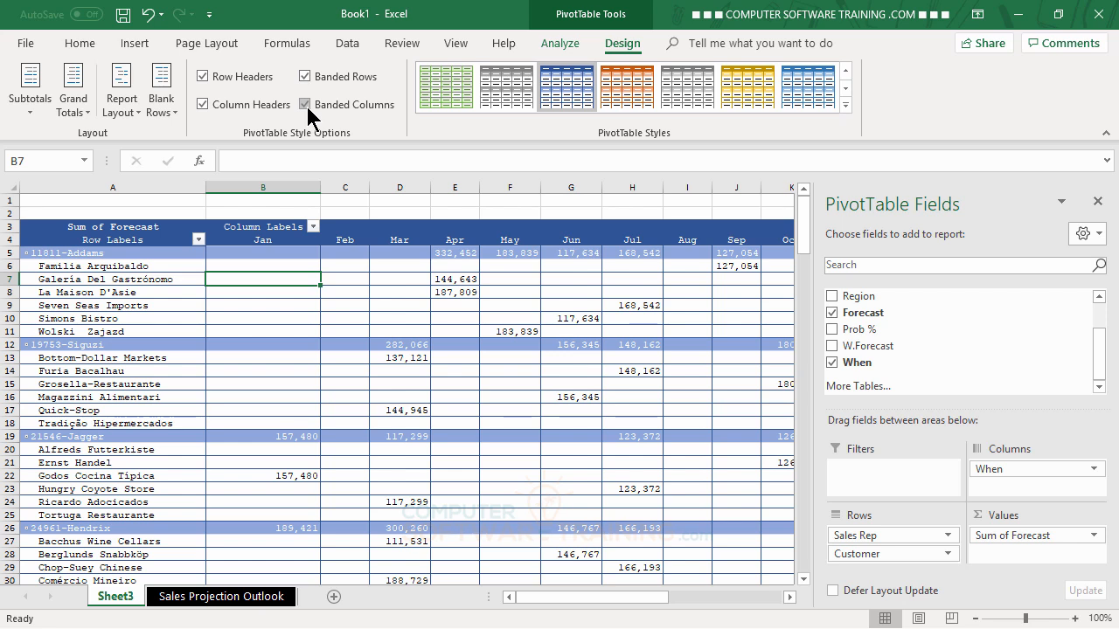
{"action": "left_click", "coordinate": [305, 103]}
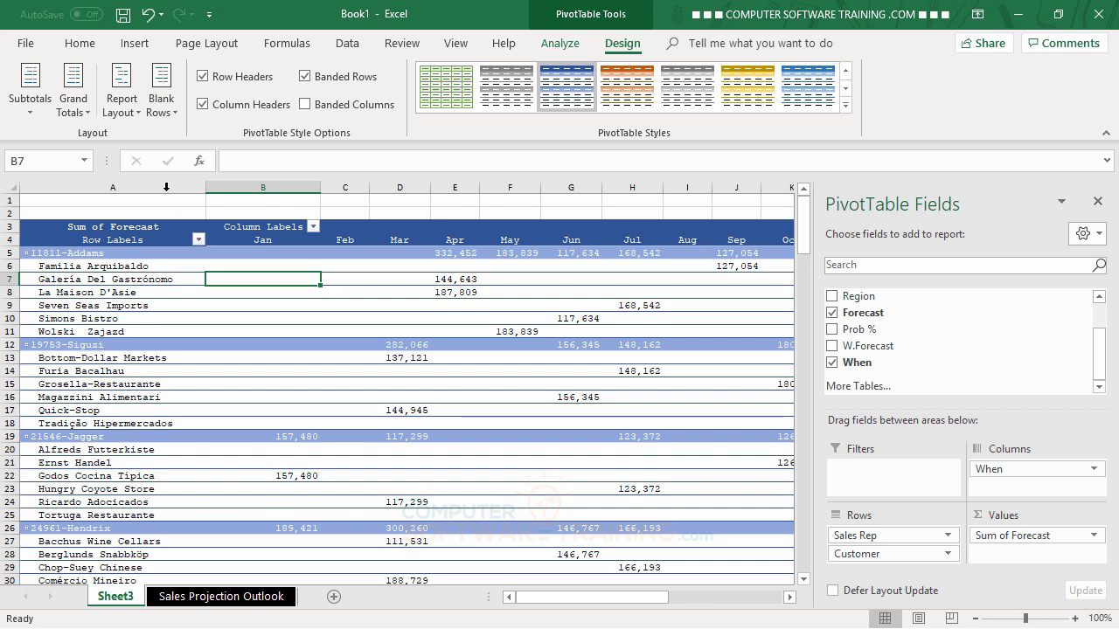
Step: Insert a blank line after each item so the sales rep groups in the PivotTable are separated
{"action": "left_click", "coordinate": [162, 114]}
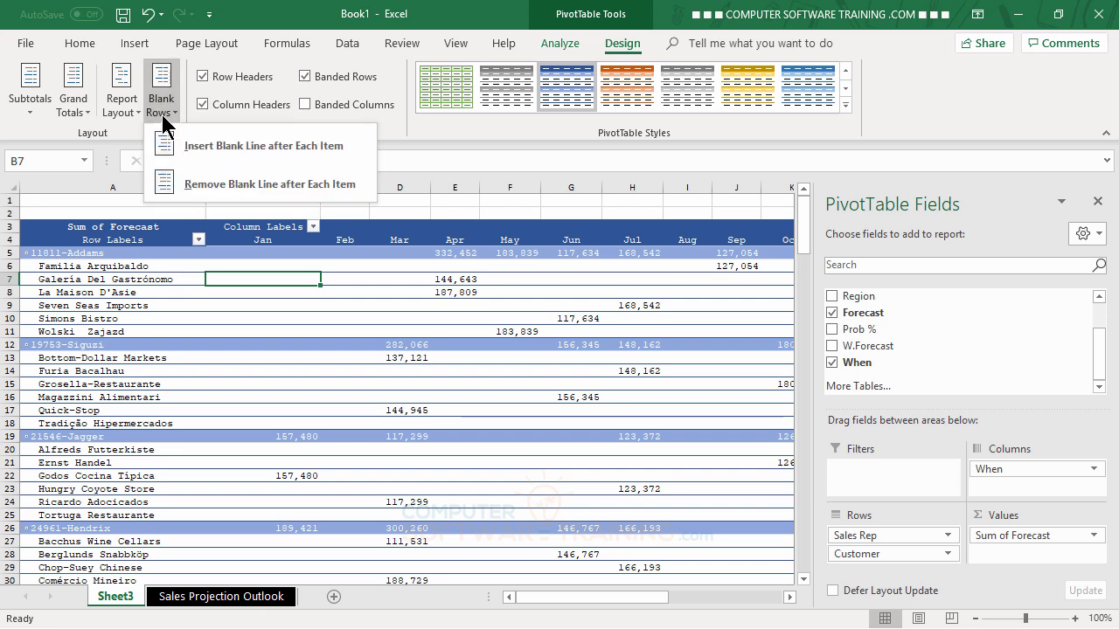
{"action": "left_click", "coordinate": [240, 146]}
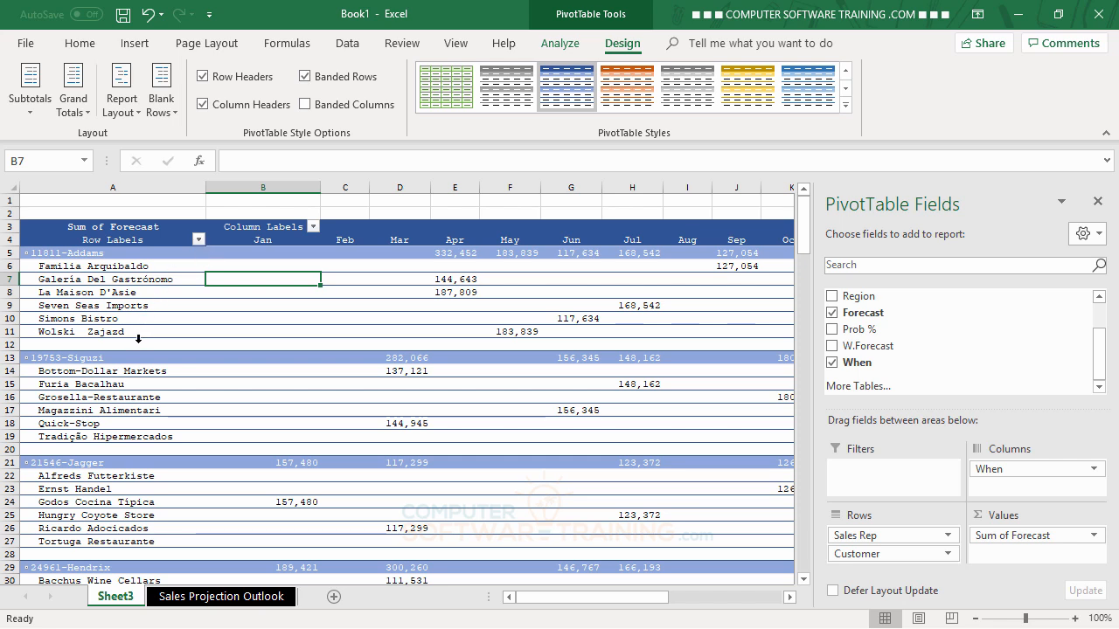
{"action": "left_click", "coordinate": [85, 254]}
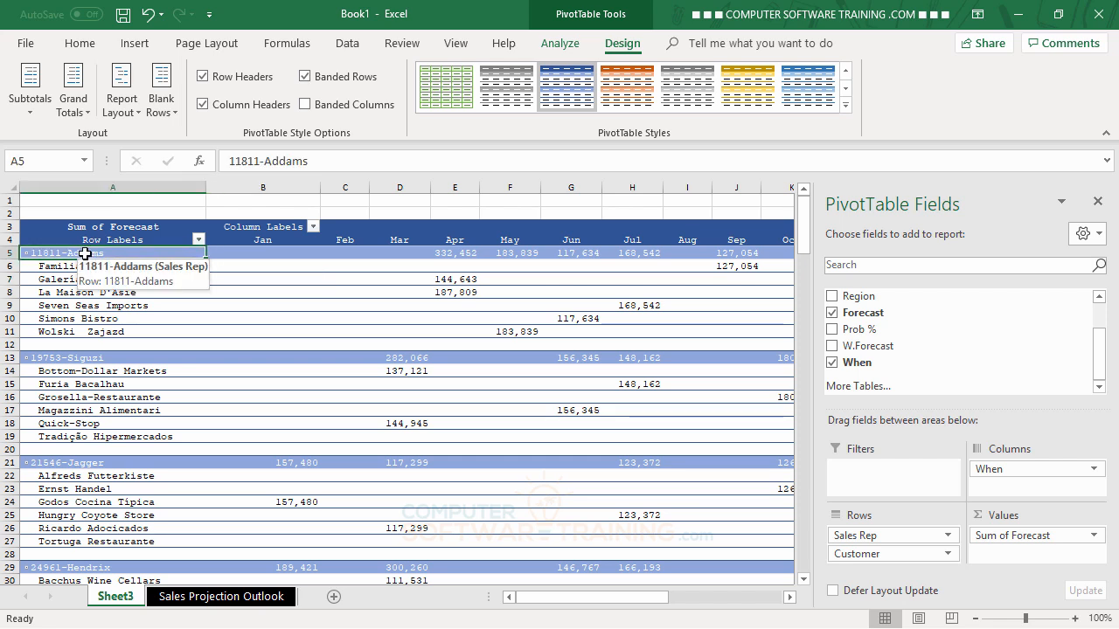
{"action": "left_click", "coordinate": [92, 360]}
{"action": "left_click", "coordinate": [85, 463]}
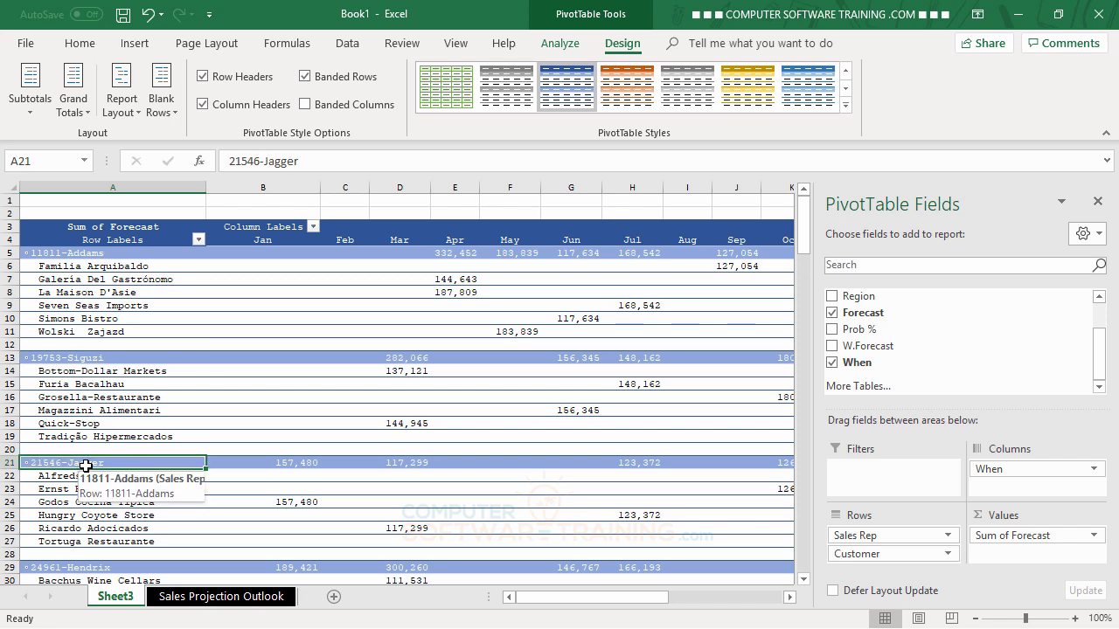
Step: Filter the PivotTable rows to three sales reps: the third and fourth listed and the one just above the last visible entry further down
{"action": "left_click", "coordinate": [199, 241]}
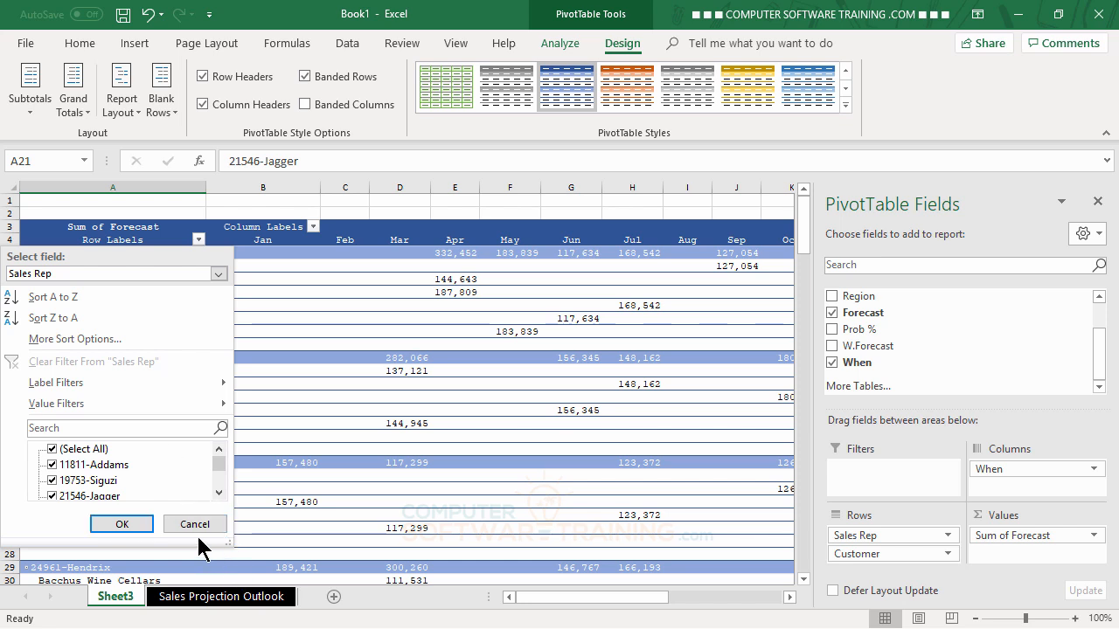
{"action": "left_click", "coordinate": [53, 450]}
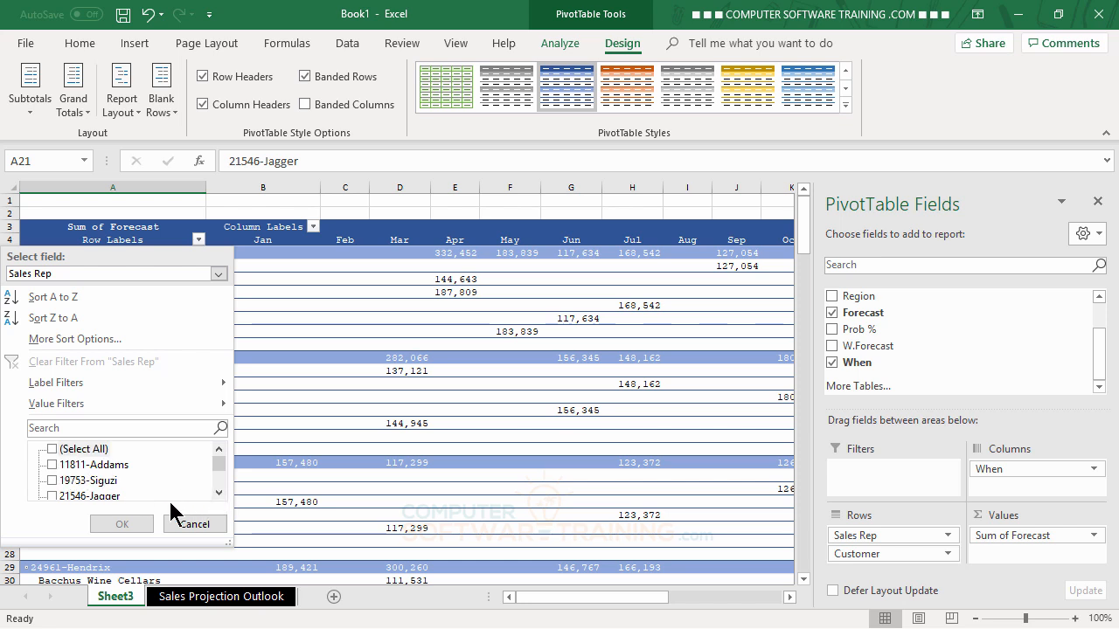
{"action": "left_click", "coordinate": [50, 495]}
{"action": "left_click", "coordinate": [219, 492]}
{"action": "left_click", "coordinate": [219, 493]}
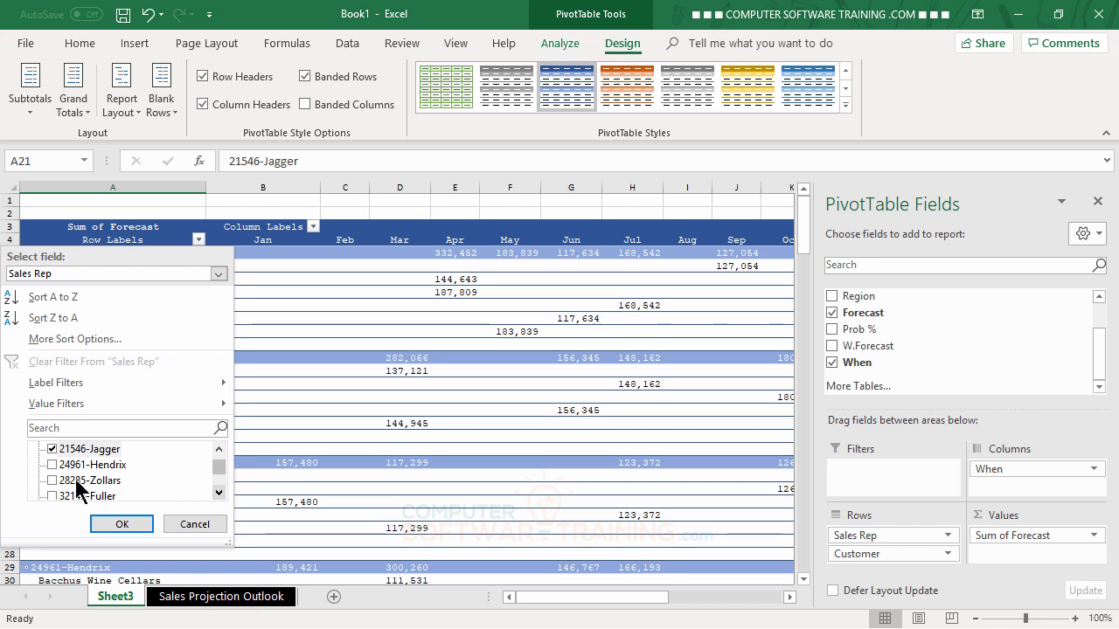
{"action": "left_click", "coordinate": [52, 465]}
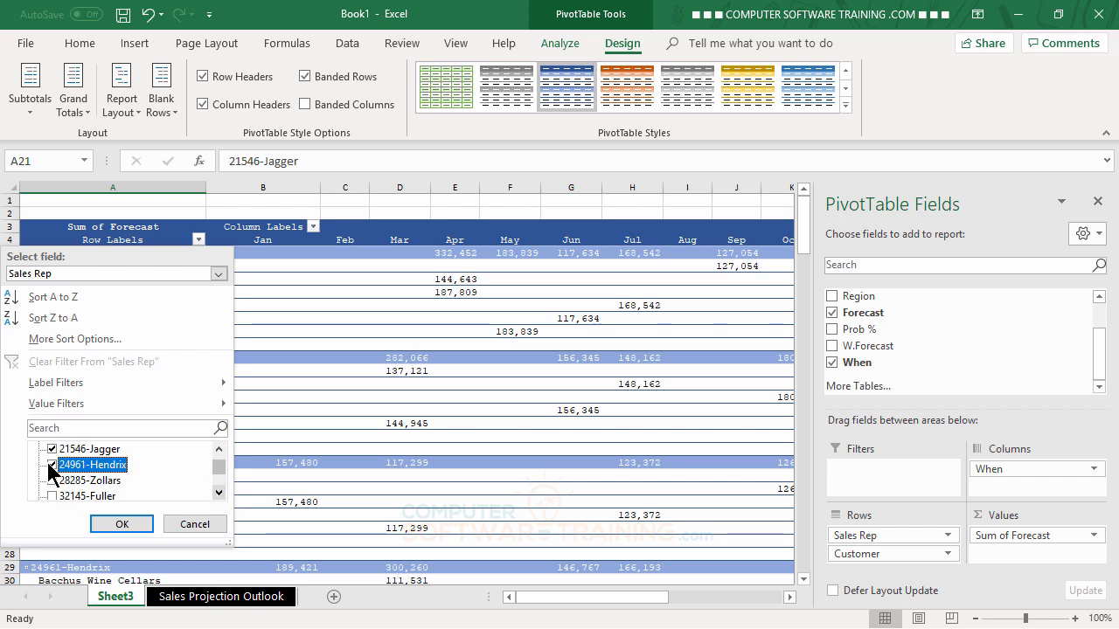
{"action": "left_click", "coordinate": [218, 492]}
{"action": "left_click", "coordinate": [219, 492]}
{"action": "left_click", "coordinate": [219, 492]}
{"action": "left_click", "coordinate": [219, 492]}
{"action": "left_click", "coordinate": [218, 492]}
{"action": "left_click", "coordinate": [219, 492]}
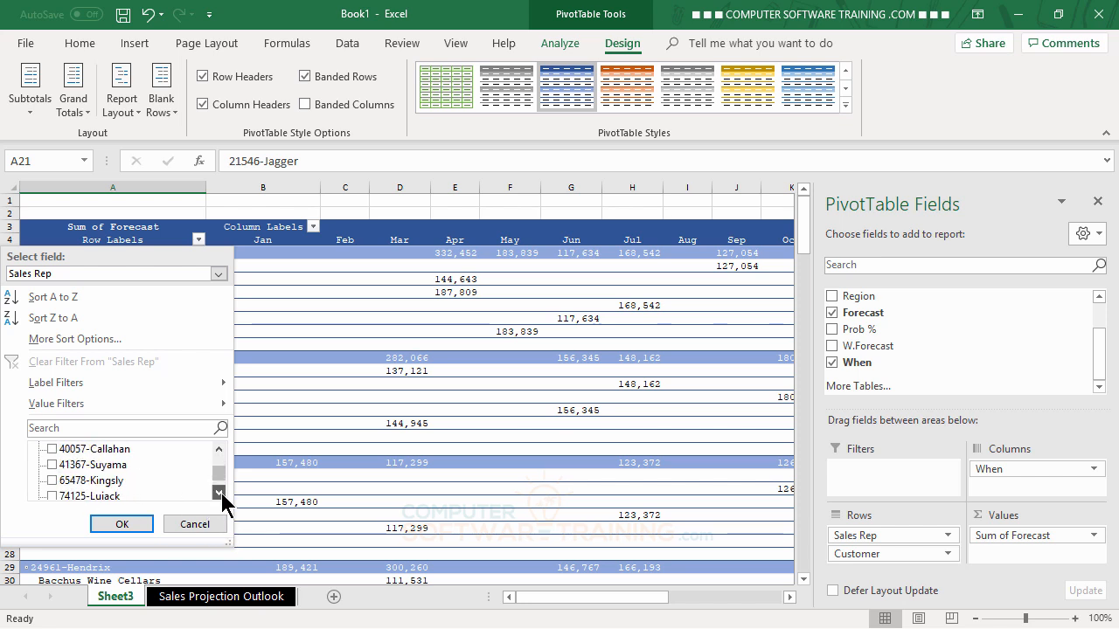
{"action": "left_click", "coordinate": [219, 492]}
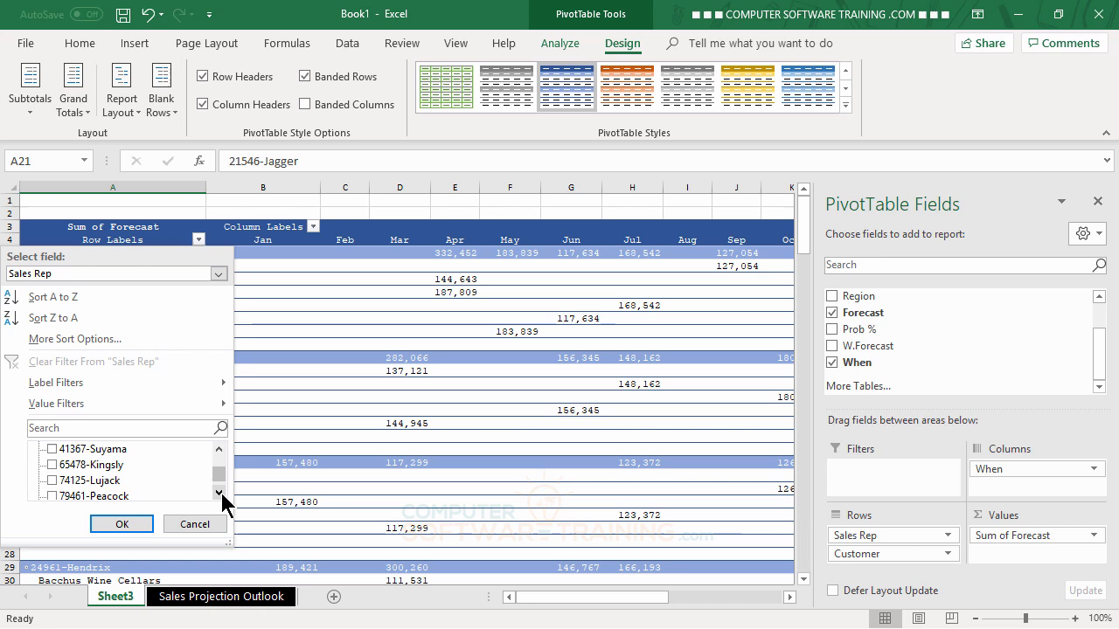
{"action": "left_click", "coordinate": [52, 480]}
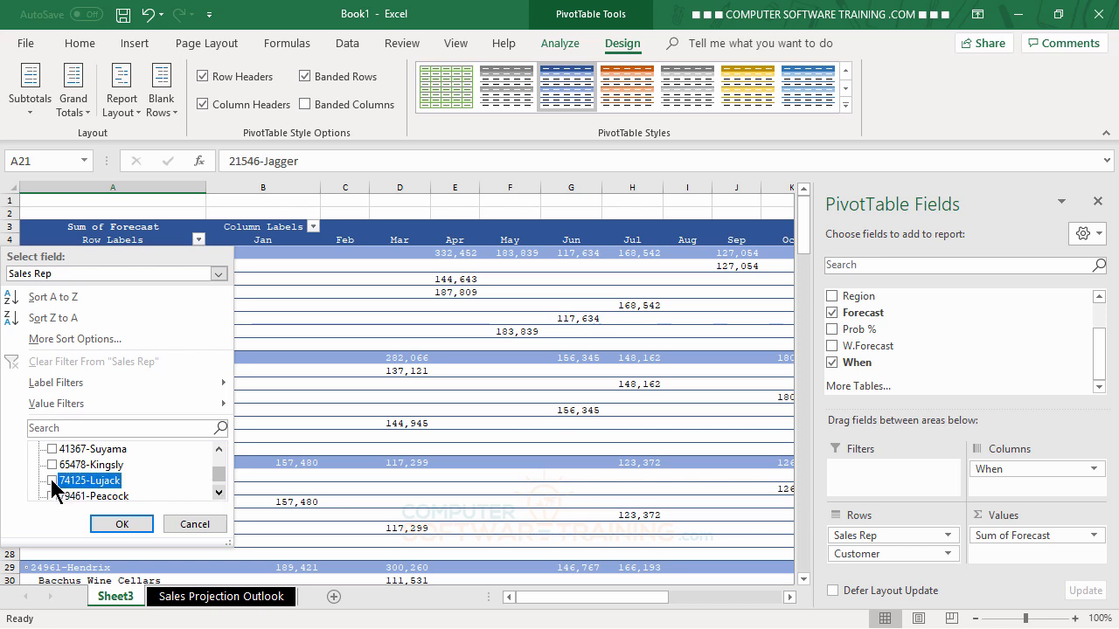
{"action": "left_click", "coordinate": [121, 524]}
{"action": "scroll", "coordinate": [184, 440], "scroll_direction": "down", "scroll_amount": 2}
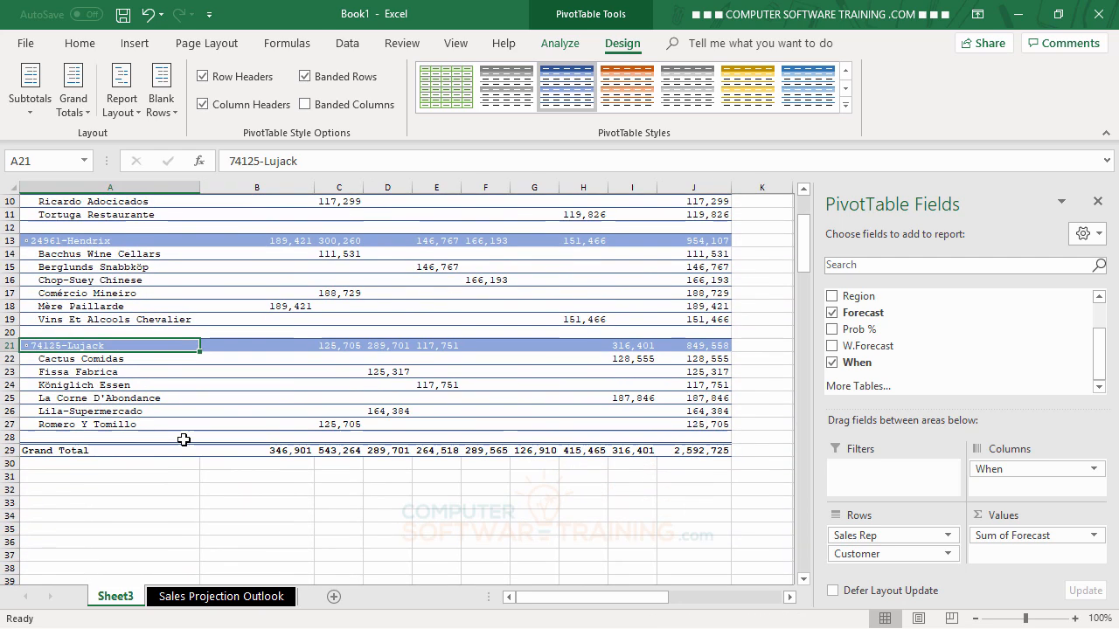
{"action": "scroll", "coordinate": [184, 440], "scroll_direction": "up", "scroll_amount": 2}
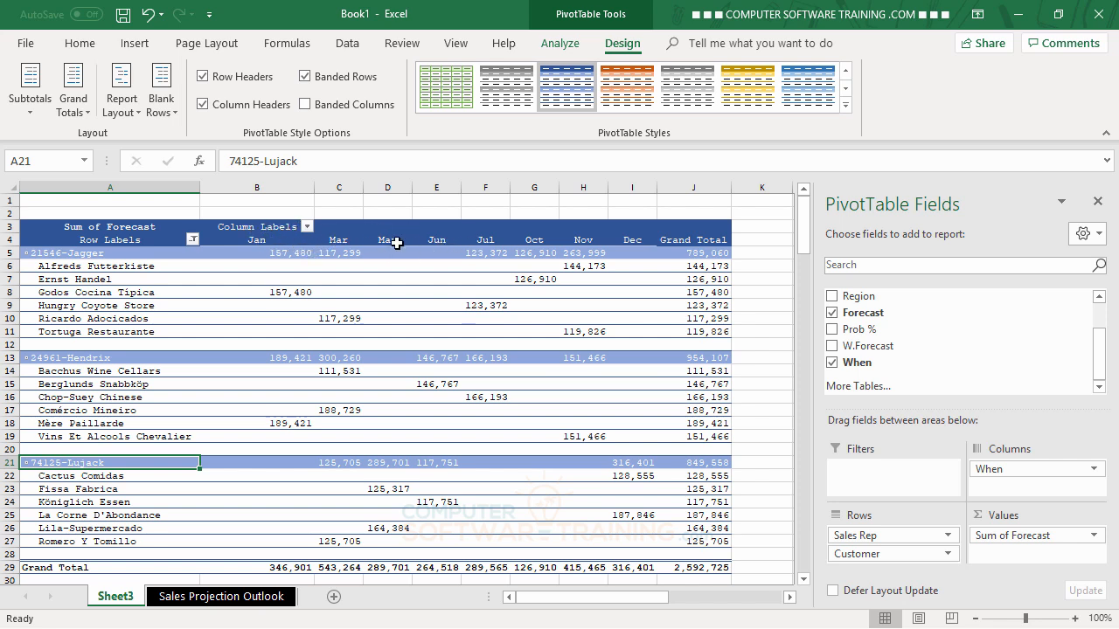
Step: Filter the PivotTable's month columns to Jan, Feb and Mar only
{"action": "left_click", "coordinate": [307, 227]}
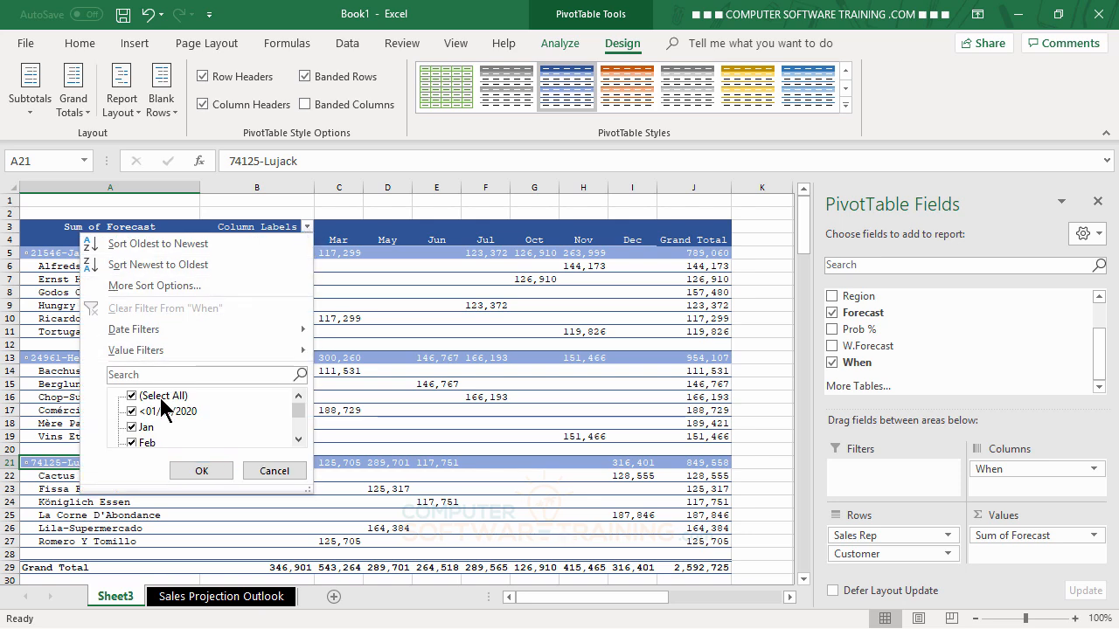
{"action": "left_click", "coordinate": [133, 396]}
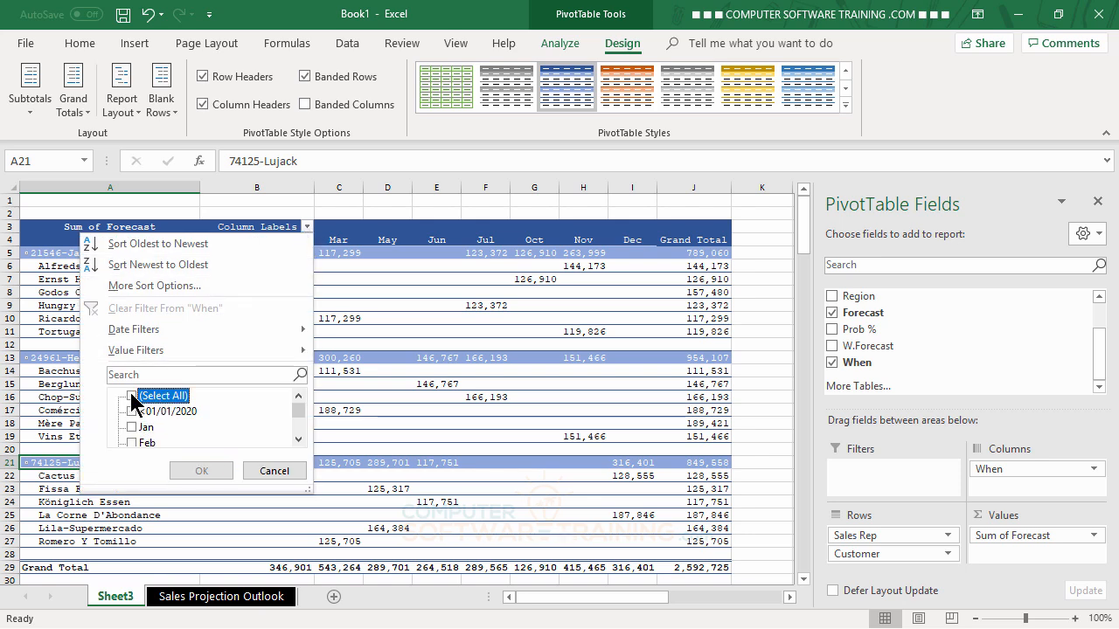
{"action": "left_click", "coordinate": [298, 440]}
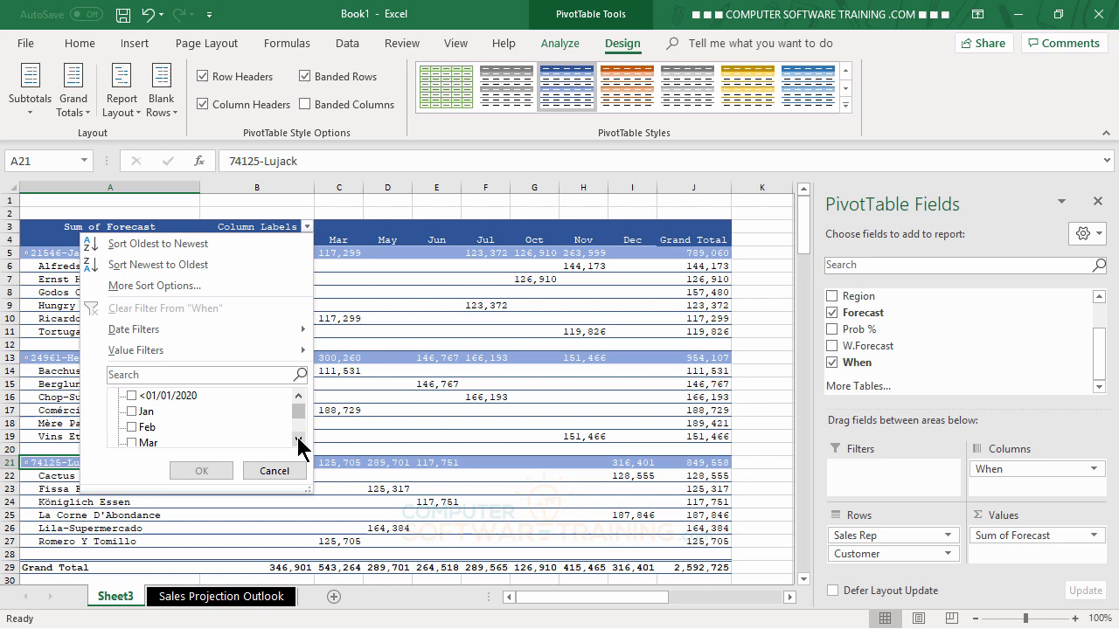
{"action": "left_click", "coordinate": [132, 412]}
{"action": "left_click", "coordinate": [132, 428]}
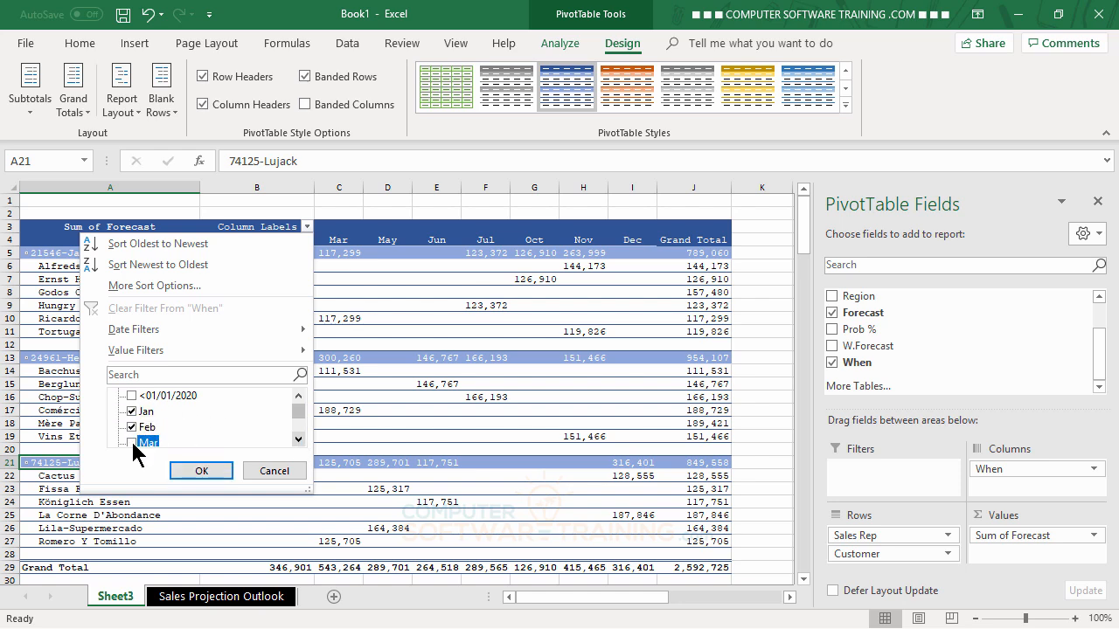
{"action": "left_click", "coordinate": [130, 439]}
{"action": "left_click", "coordinate": [192, 470]}
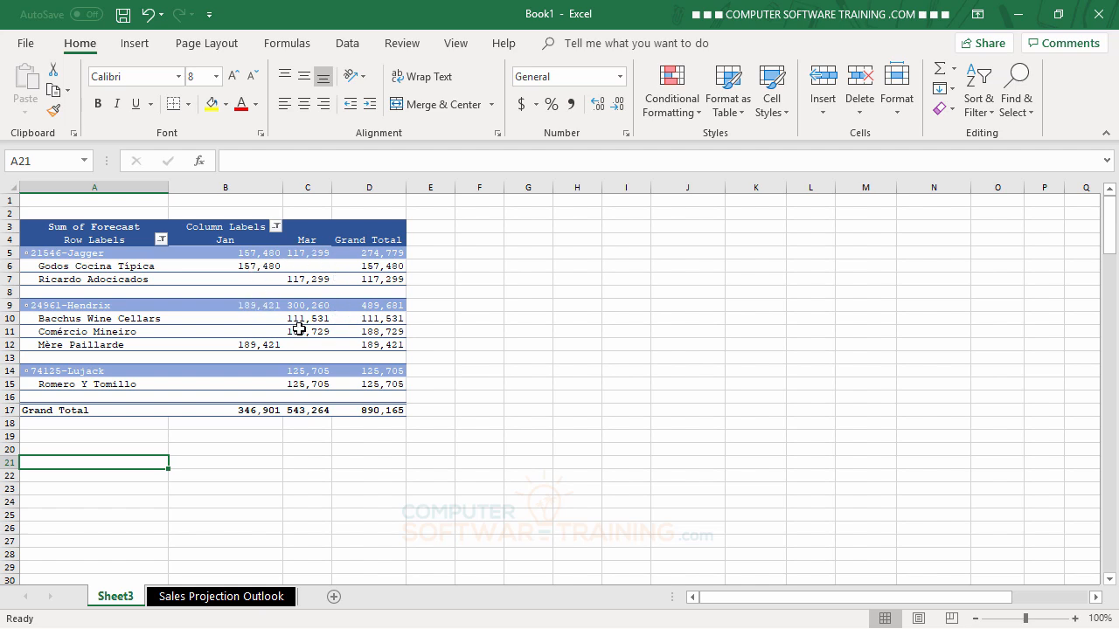
Step: Clear the filters from the When columns and the Sales Rep rows
{"action": "left_click", "coordinate": [275, 227]}
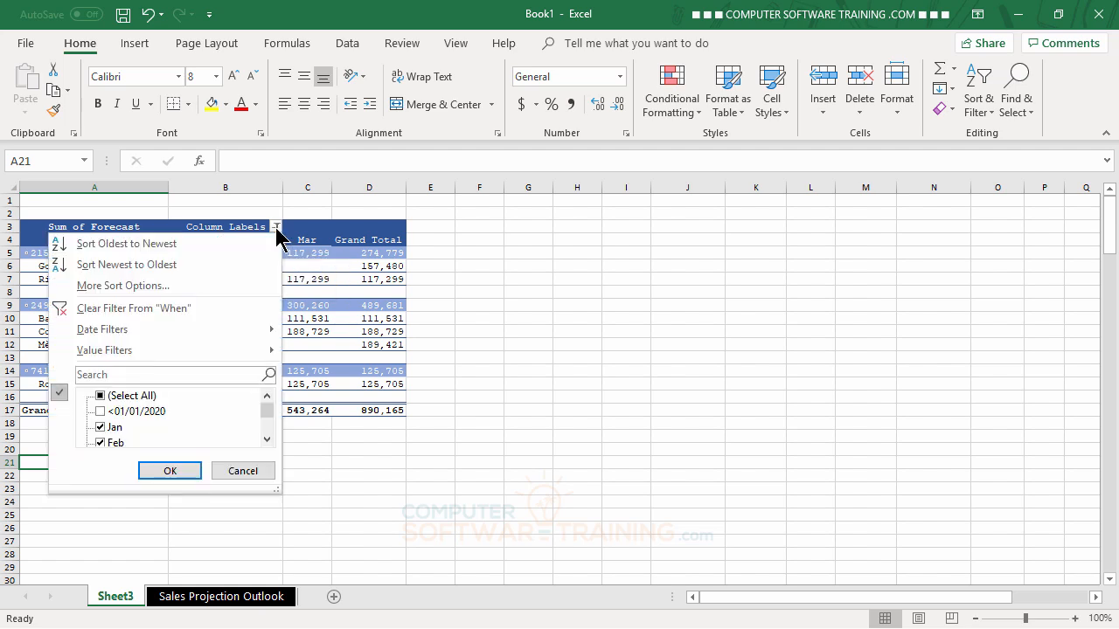
{"action": "left_click", "coordinate": [131, 311]}
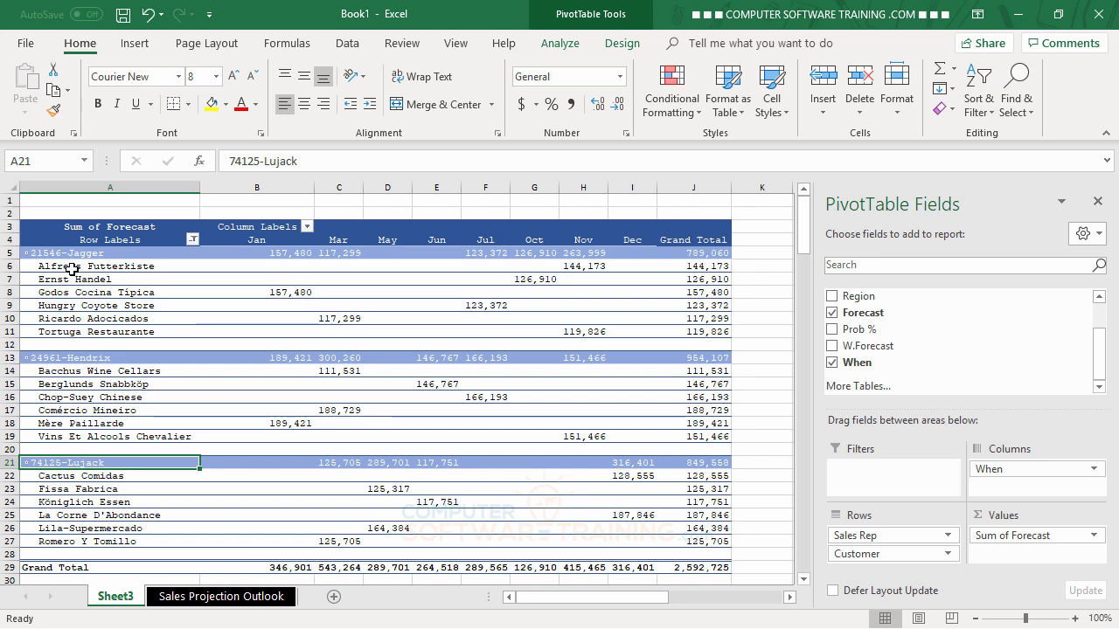
{"action": "left_click", "coordinate": [192, 239]}
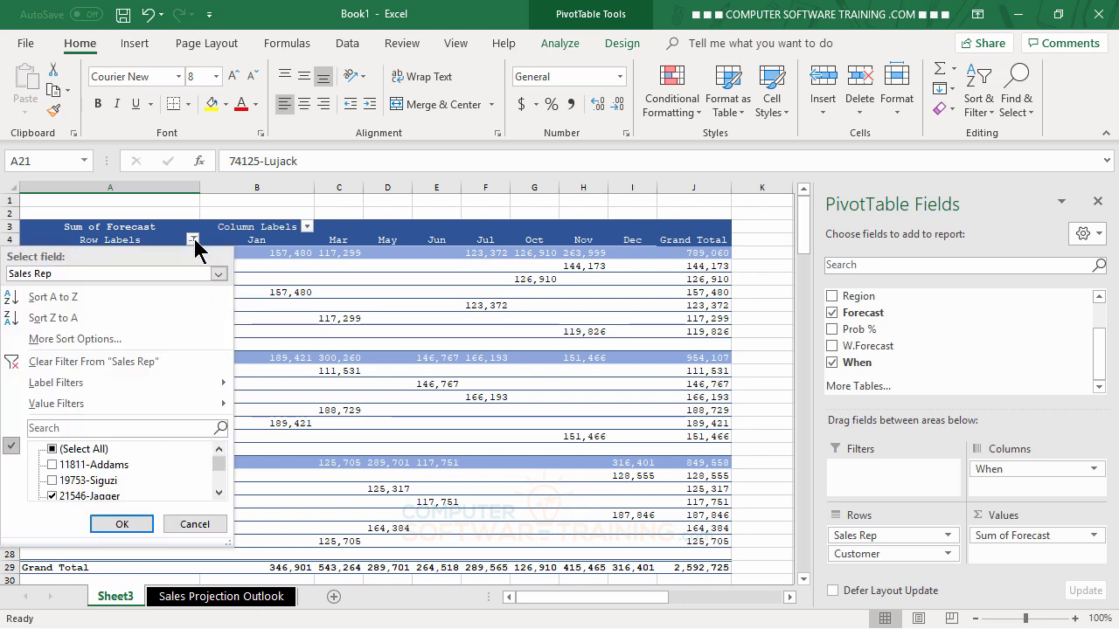
{"action": "left_click", "coordinate": [134, 363]}
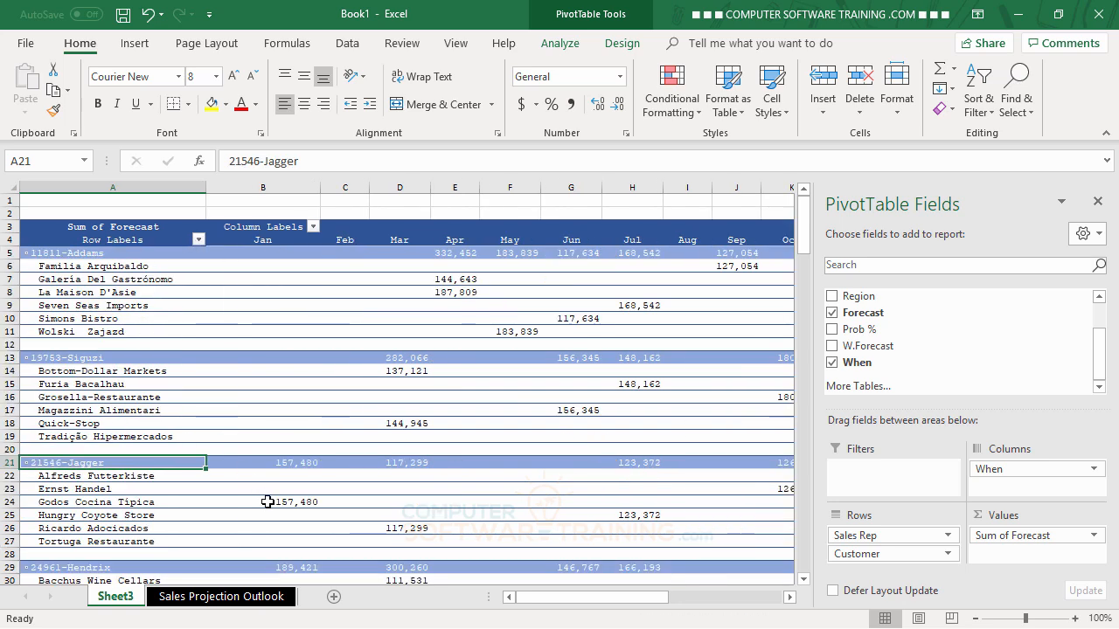
Step: Add the Category and Region fields as report filters above the PivotTable
{"action": "mouse_move", "coordinate": [270, 504]}
{"action": "scroll", "coordinate": [1099, 356], "scroll_direction": "up", "scroll_amount": 3}
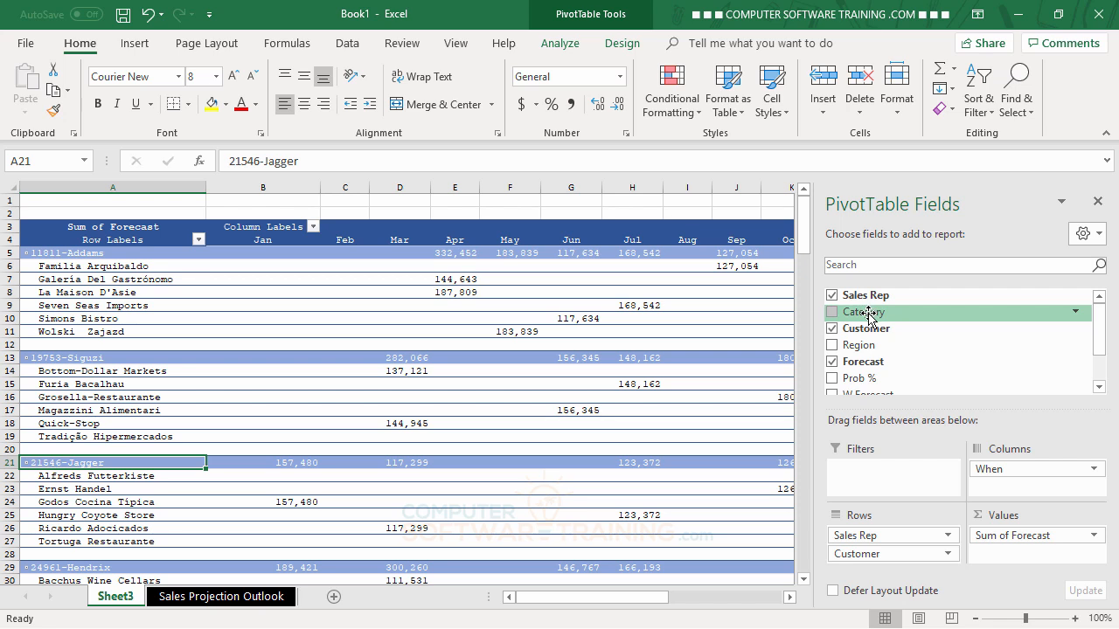
{"action": "left_click_drag", "start_coordinate": [870, 315], "coordinate": [873, 468]}
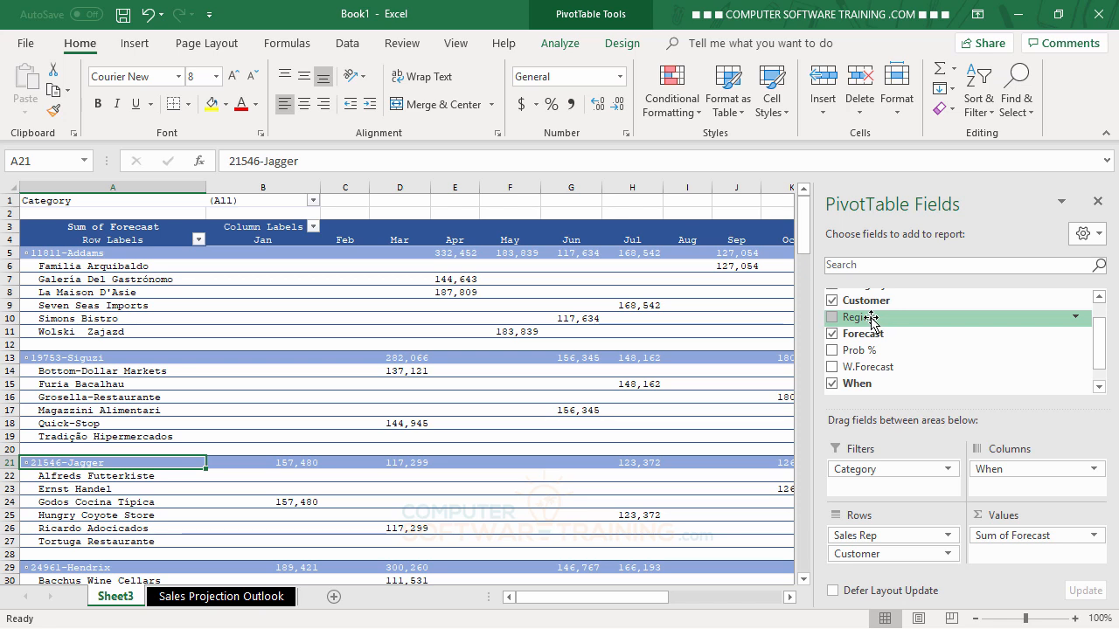
{"action": "left_click_drag", "start_coordinate": [875, 317], "coordinate": [894, 487]}
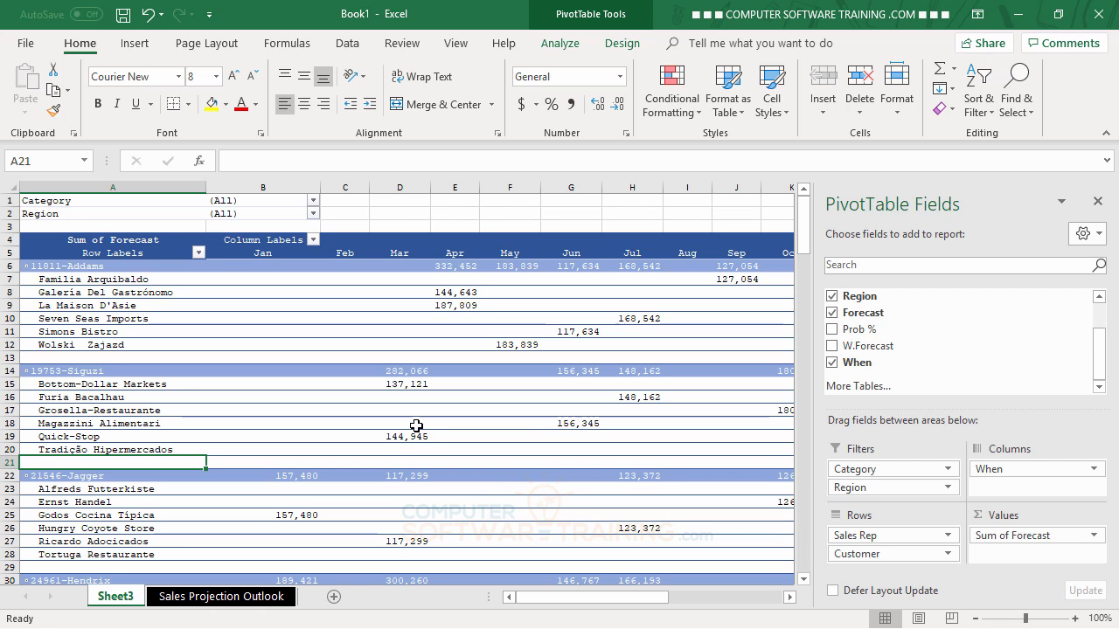
Step: Filter the PivotTable by the Legal category using the Category report filter
{"action": "mouse_move", "coordinate": [417, 426]}
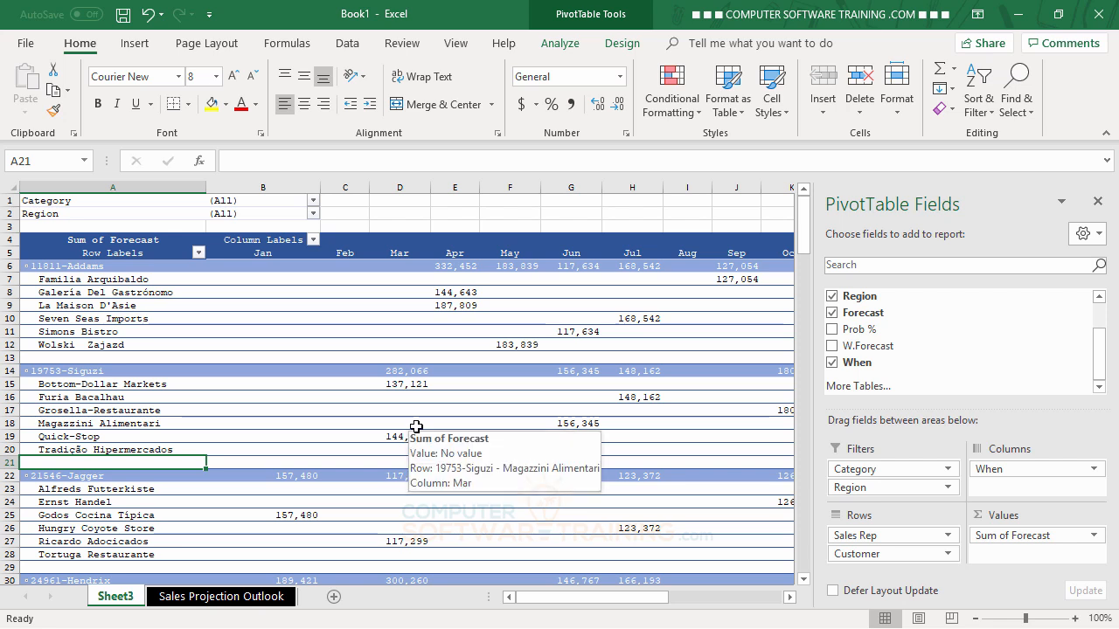
{"action": "left_click", "coordinate": [313, 202]}
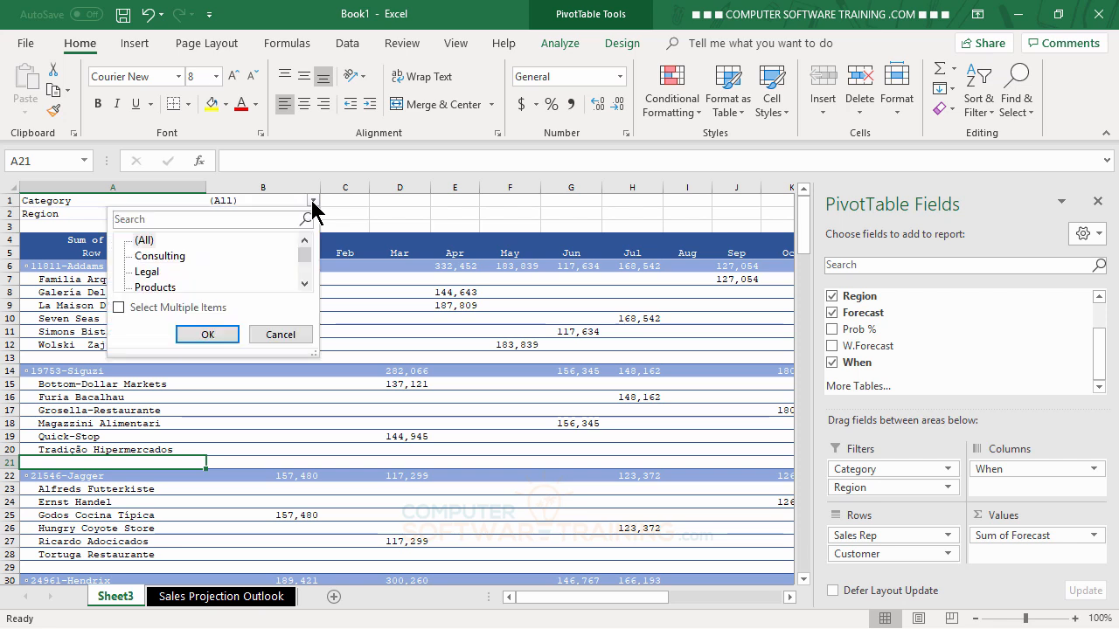
{"action": "left_click", "coordinate": [148, 274]}
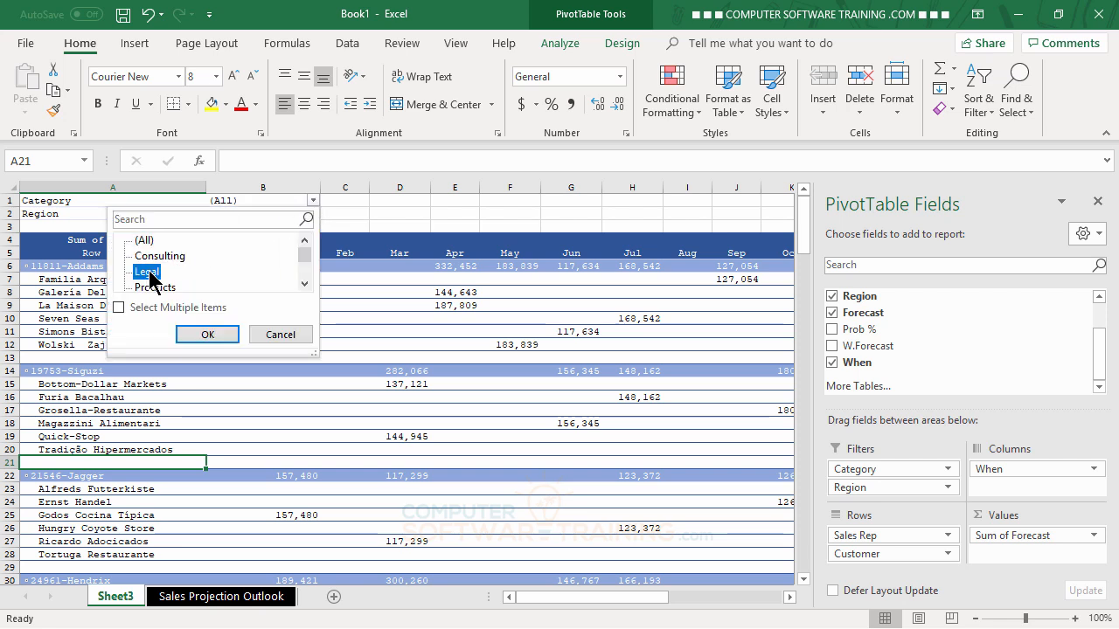
{"action": "left_click", "coordinate": [202, 334]}
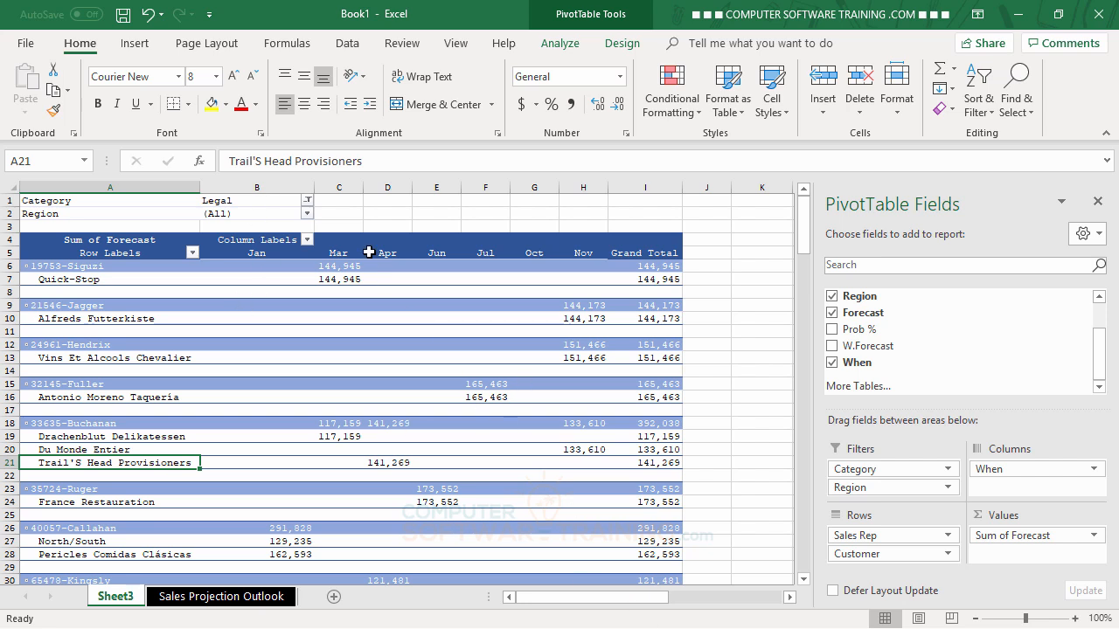
Step: Reset the Category report filter to (All) so every category is included in the PivotTable
{"action": "left_click", "coordinate": [306, 200]}
{"action": "left_click", "coordinate": [141, 243]}
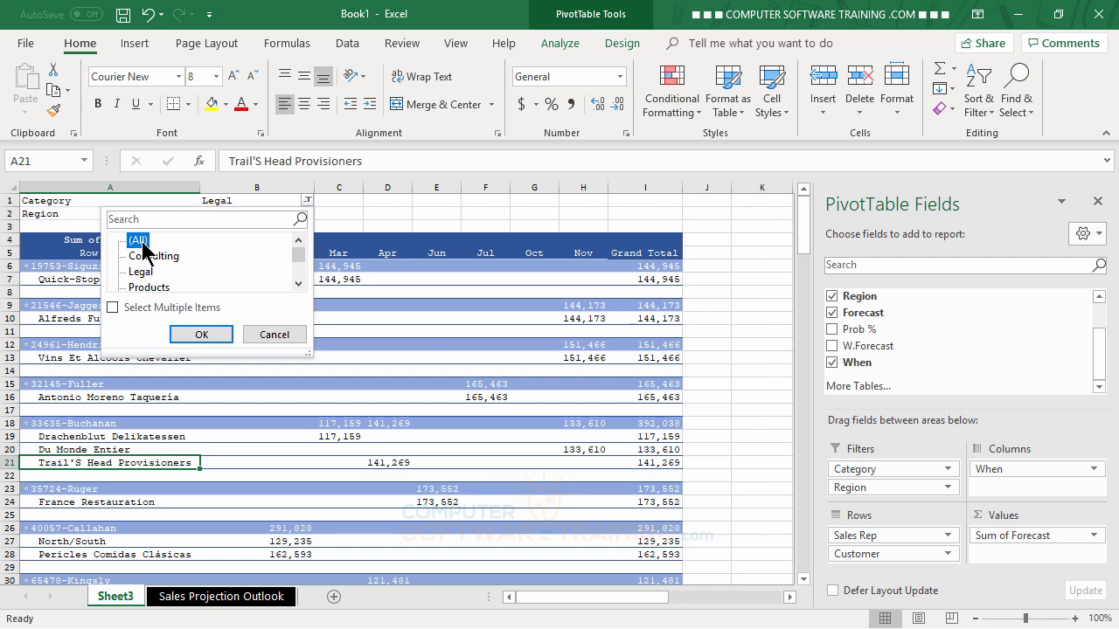
{"action": "left_click", "coordinate": [192, 334]}
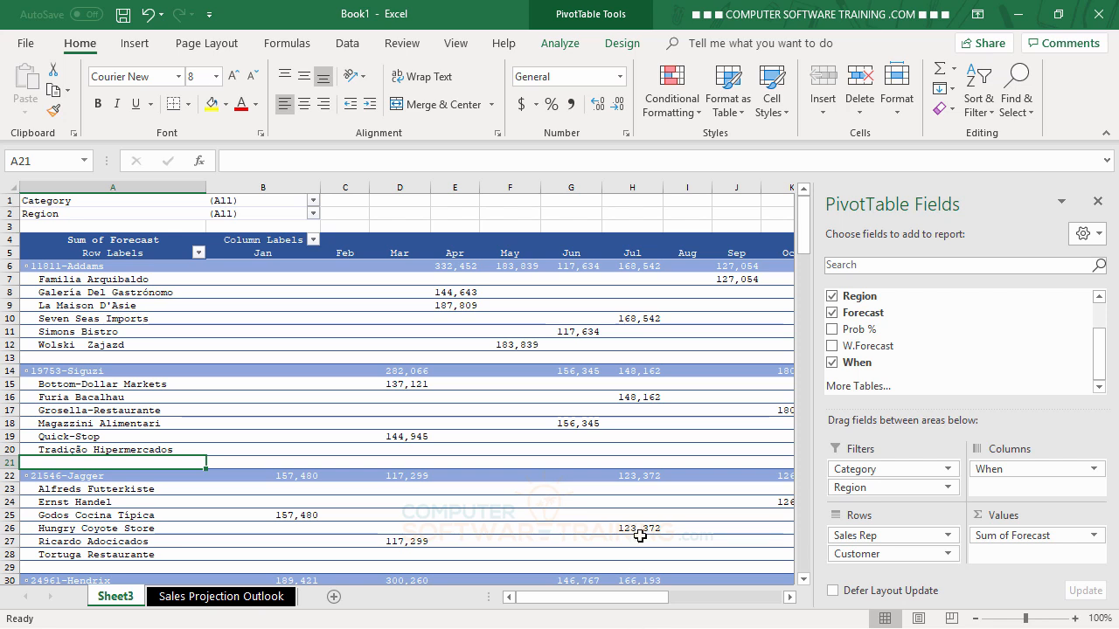
Step: Filter the PivotTable by the AFRC region using the Region report filter
{"action": "left_click", "coordinate": [313, 214]}
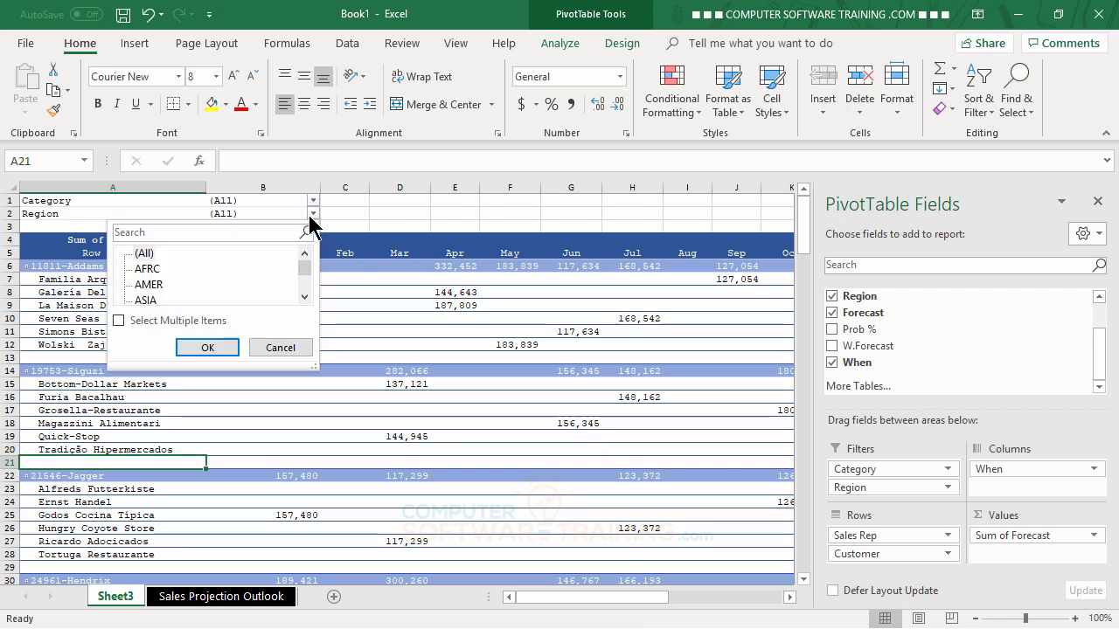
{"action": "left_click", "coordinate": [153, 270]}
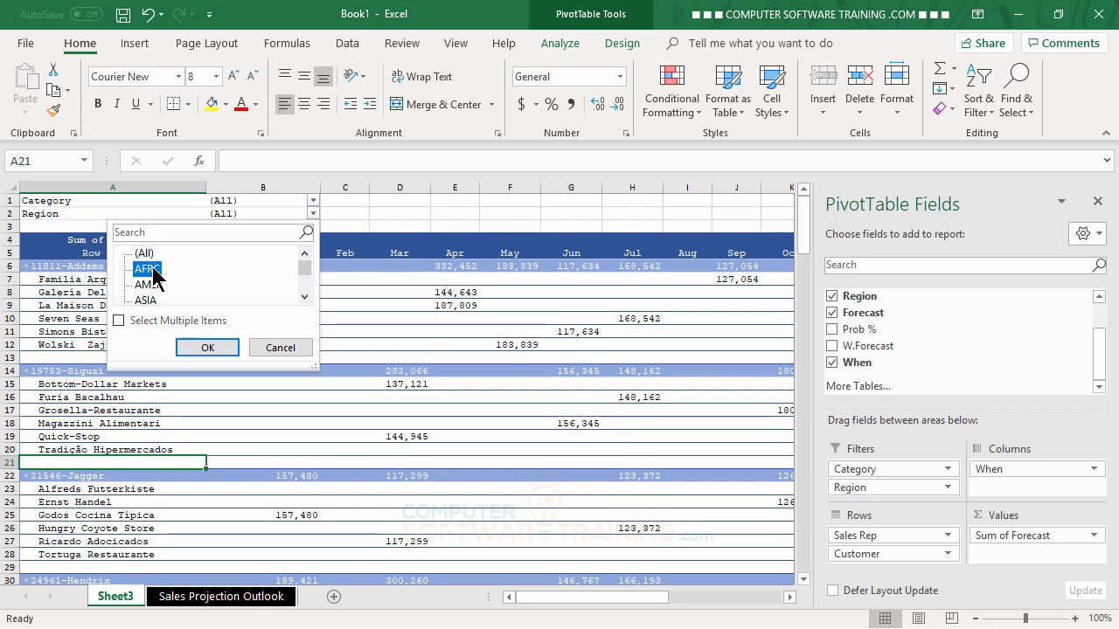
{"action": "left_click", "coordinate": [214, 349]}
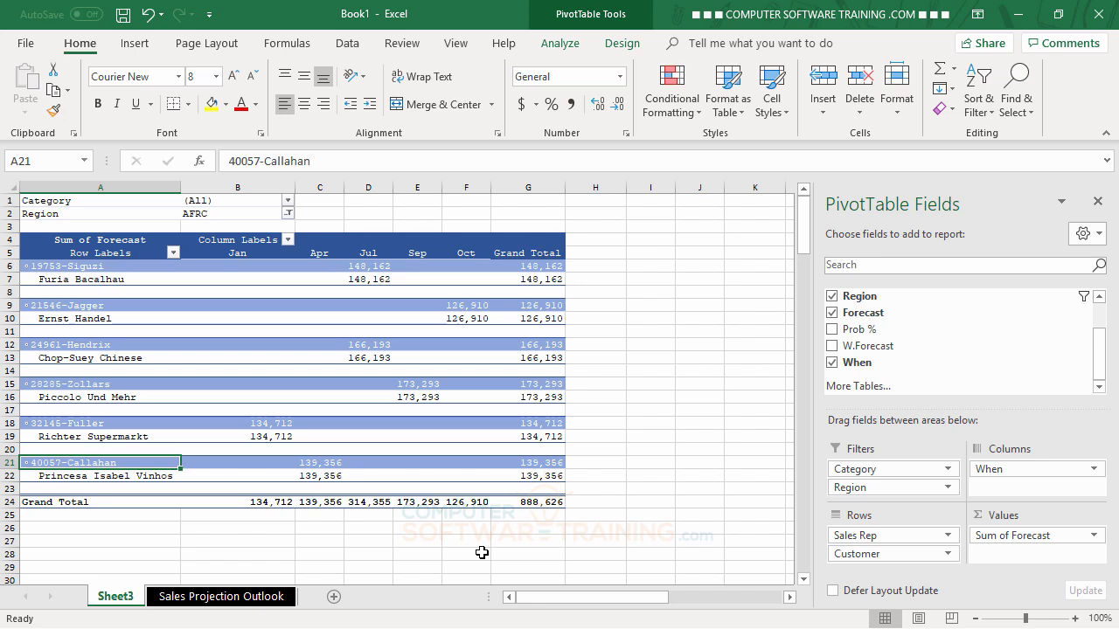
Step: Reset the Region report filter to (All) so every region is included in the PivotTable
{"action": "left_click", "coordinate": [288, 214]}
{"action": "left_click", "coordinate": [119, 253]}
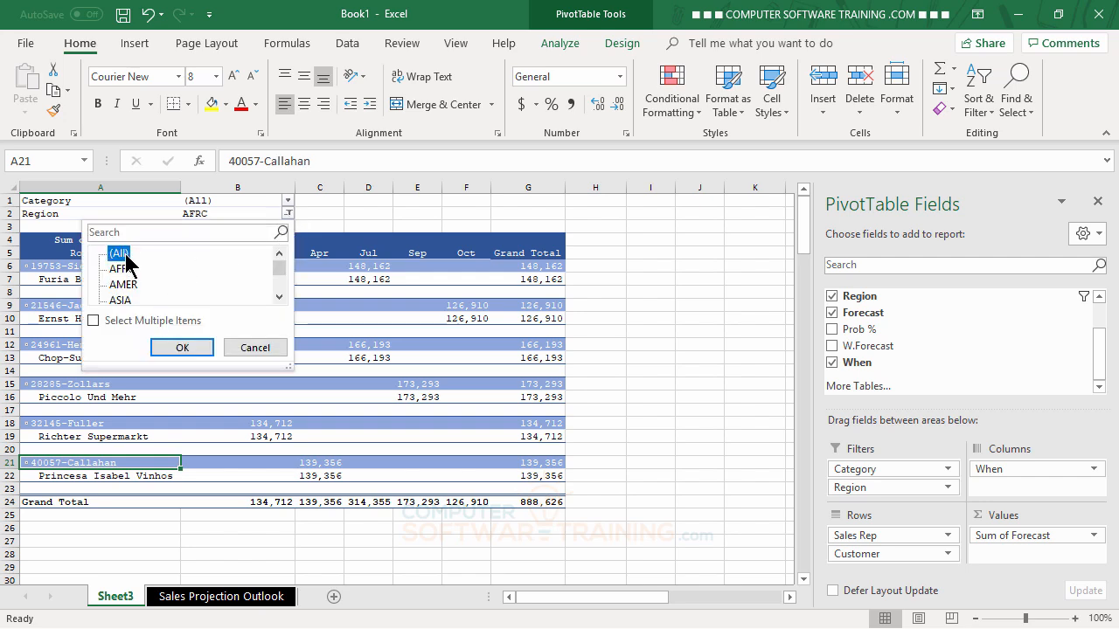
{"action": "left_click", "coordinate": [182, 348]}
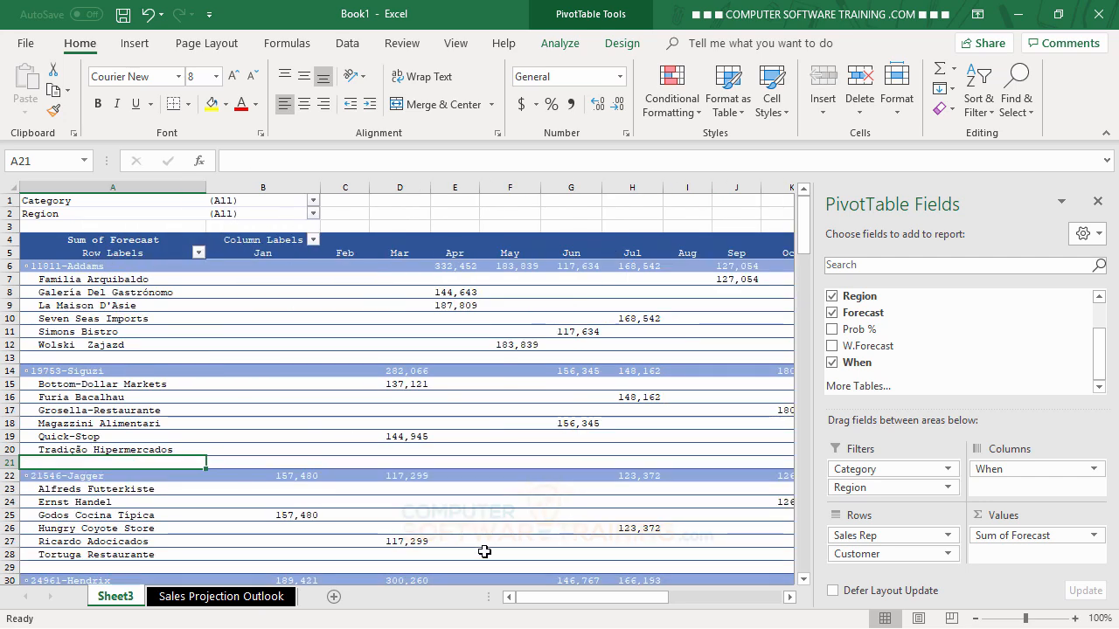